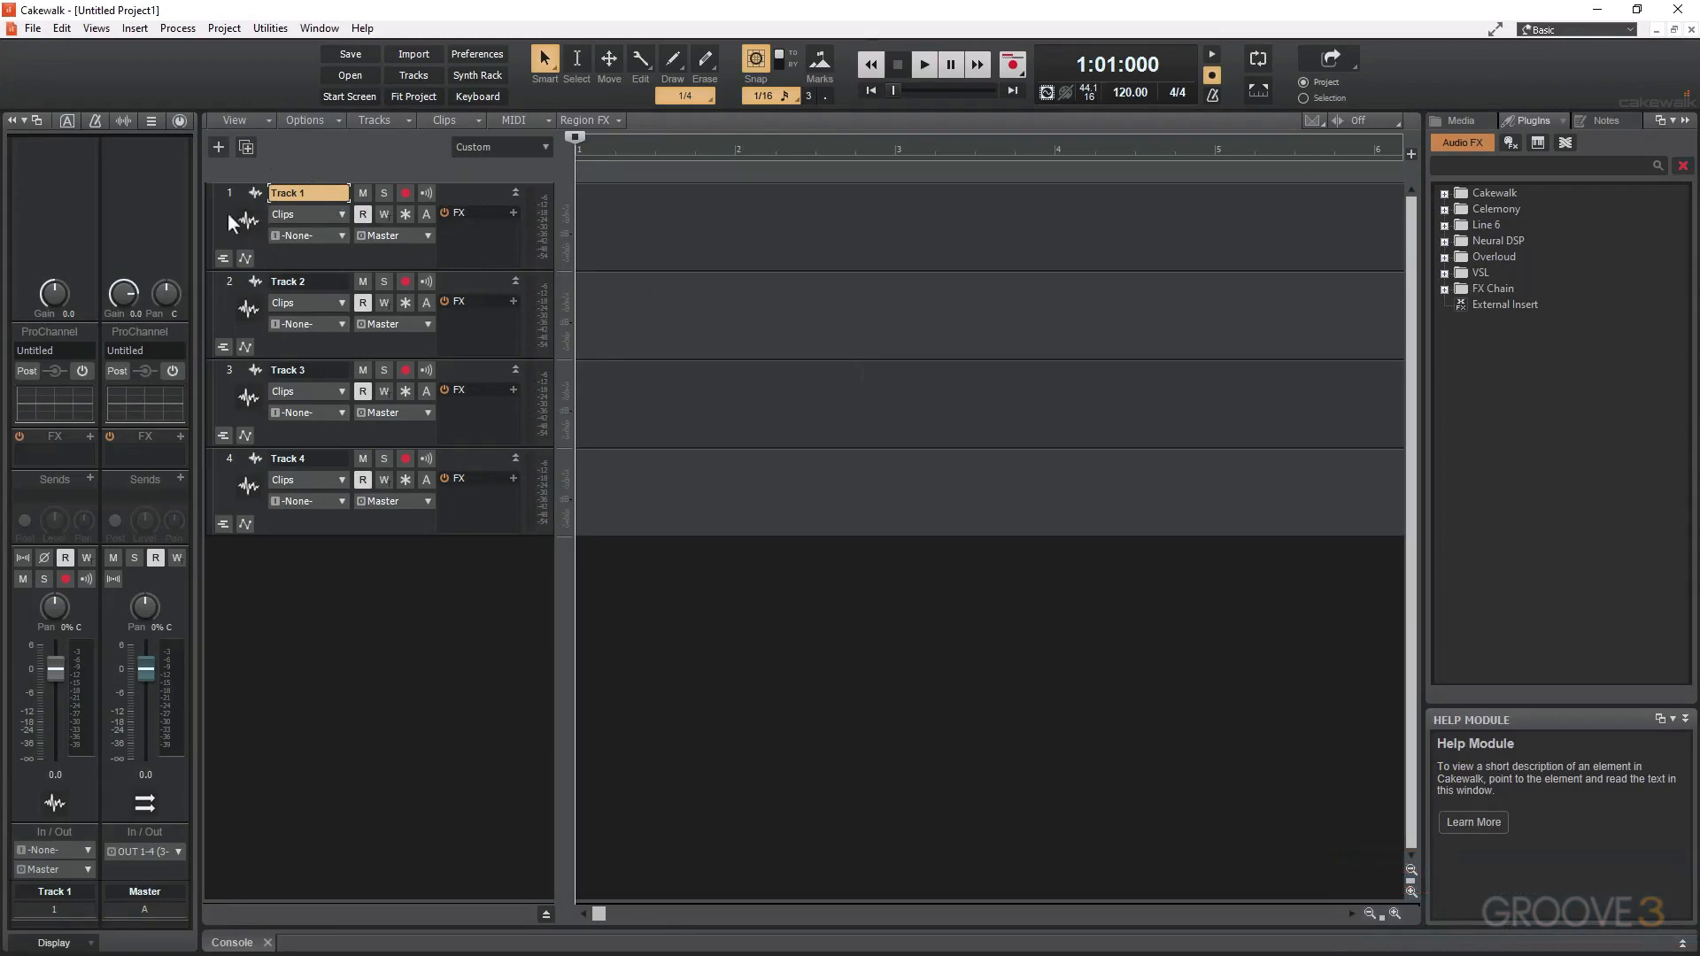
# Examine the available options for inserting tracks, soft synths, folders and buses into the project
pyautogui.click(143, 31)
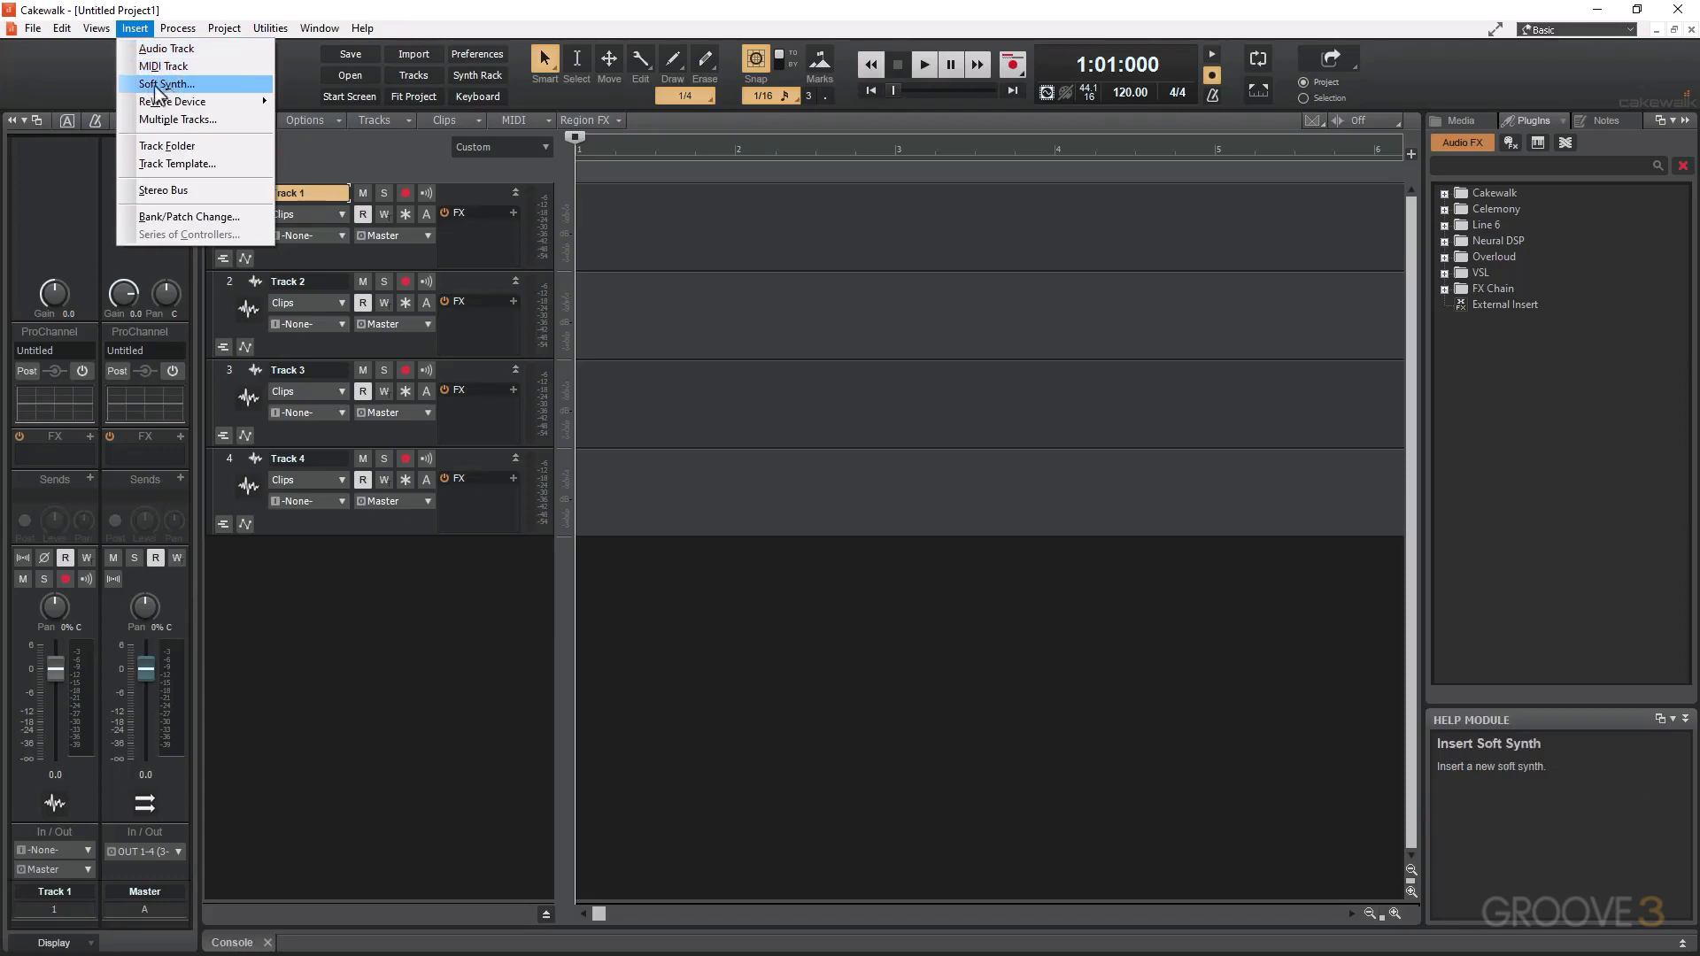
pyautogui.moveTo(156, 110)
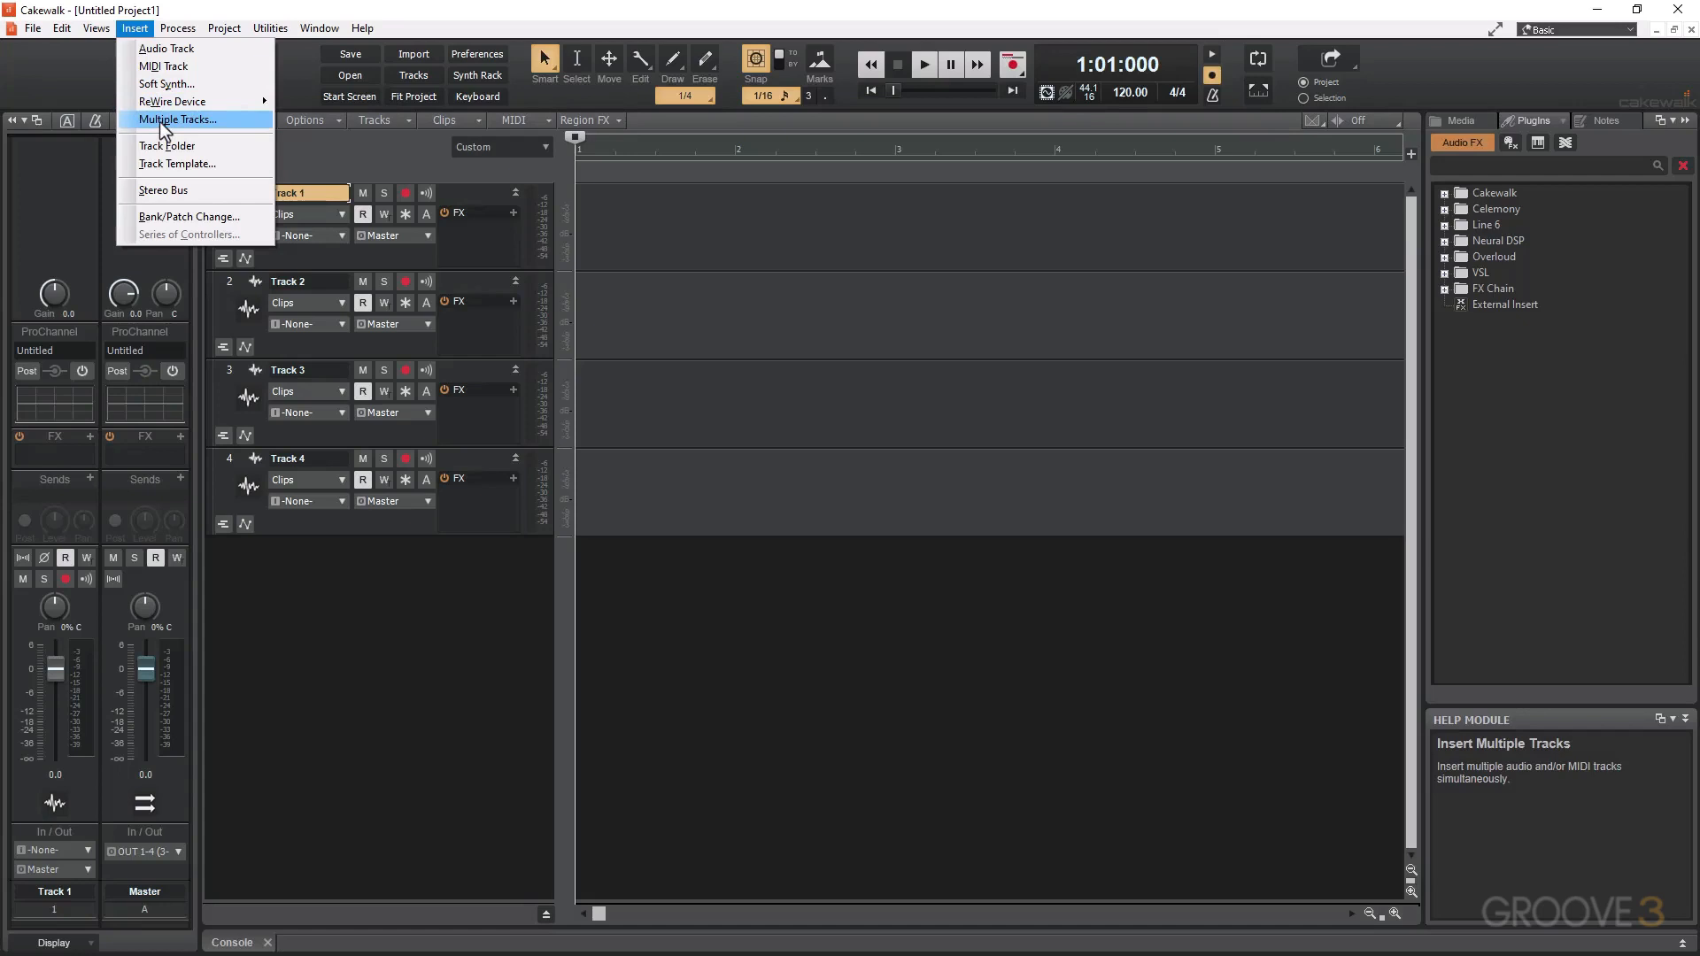
pyautogui.click(370, 591)
pyautogui.rightClick(358, 595)
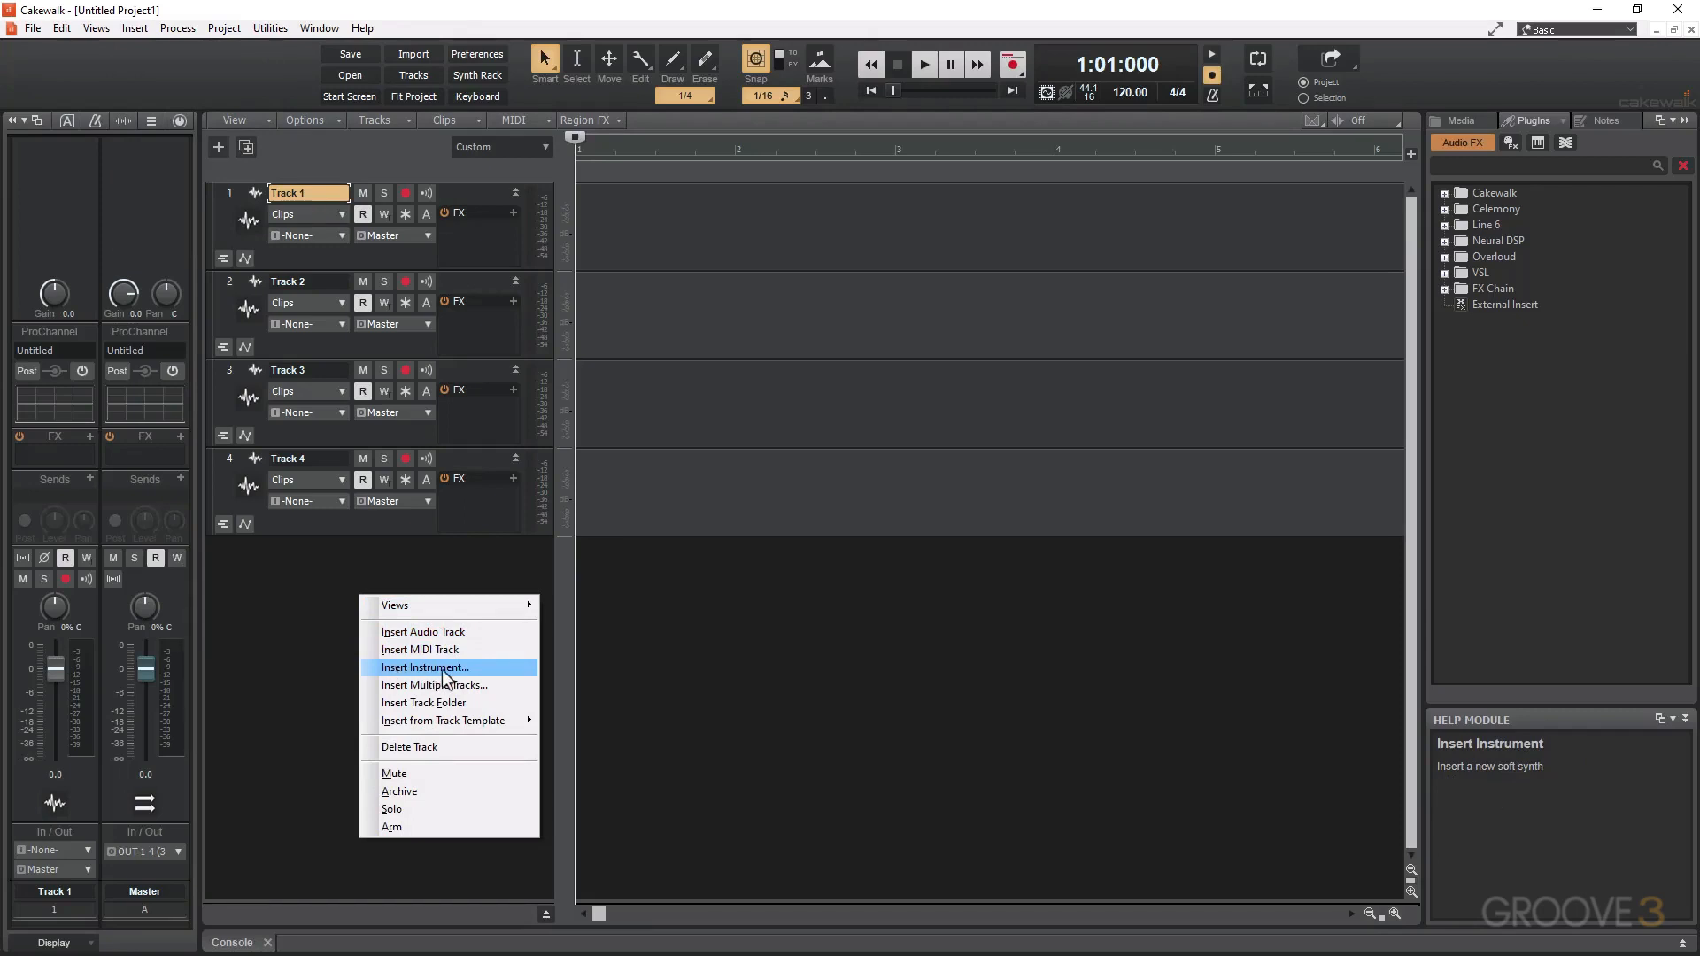
pyautogui.click(340, 584)
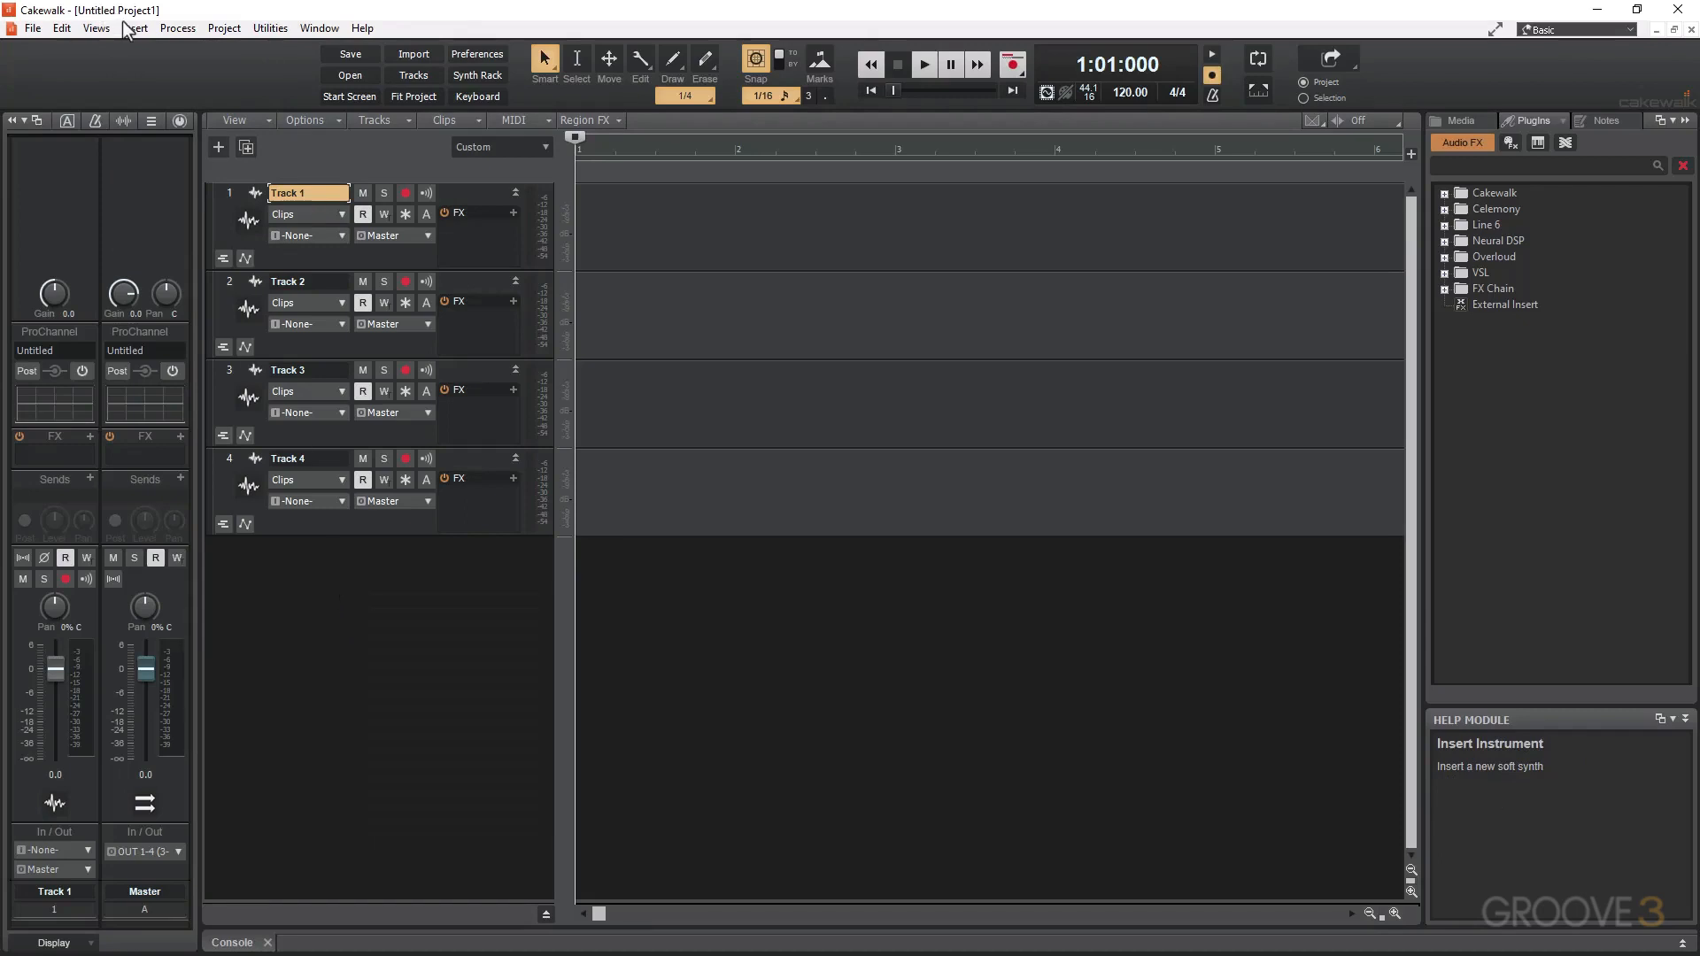
pyautogui.click(125, 28)
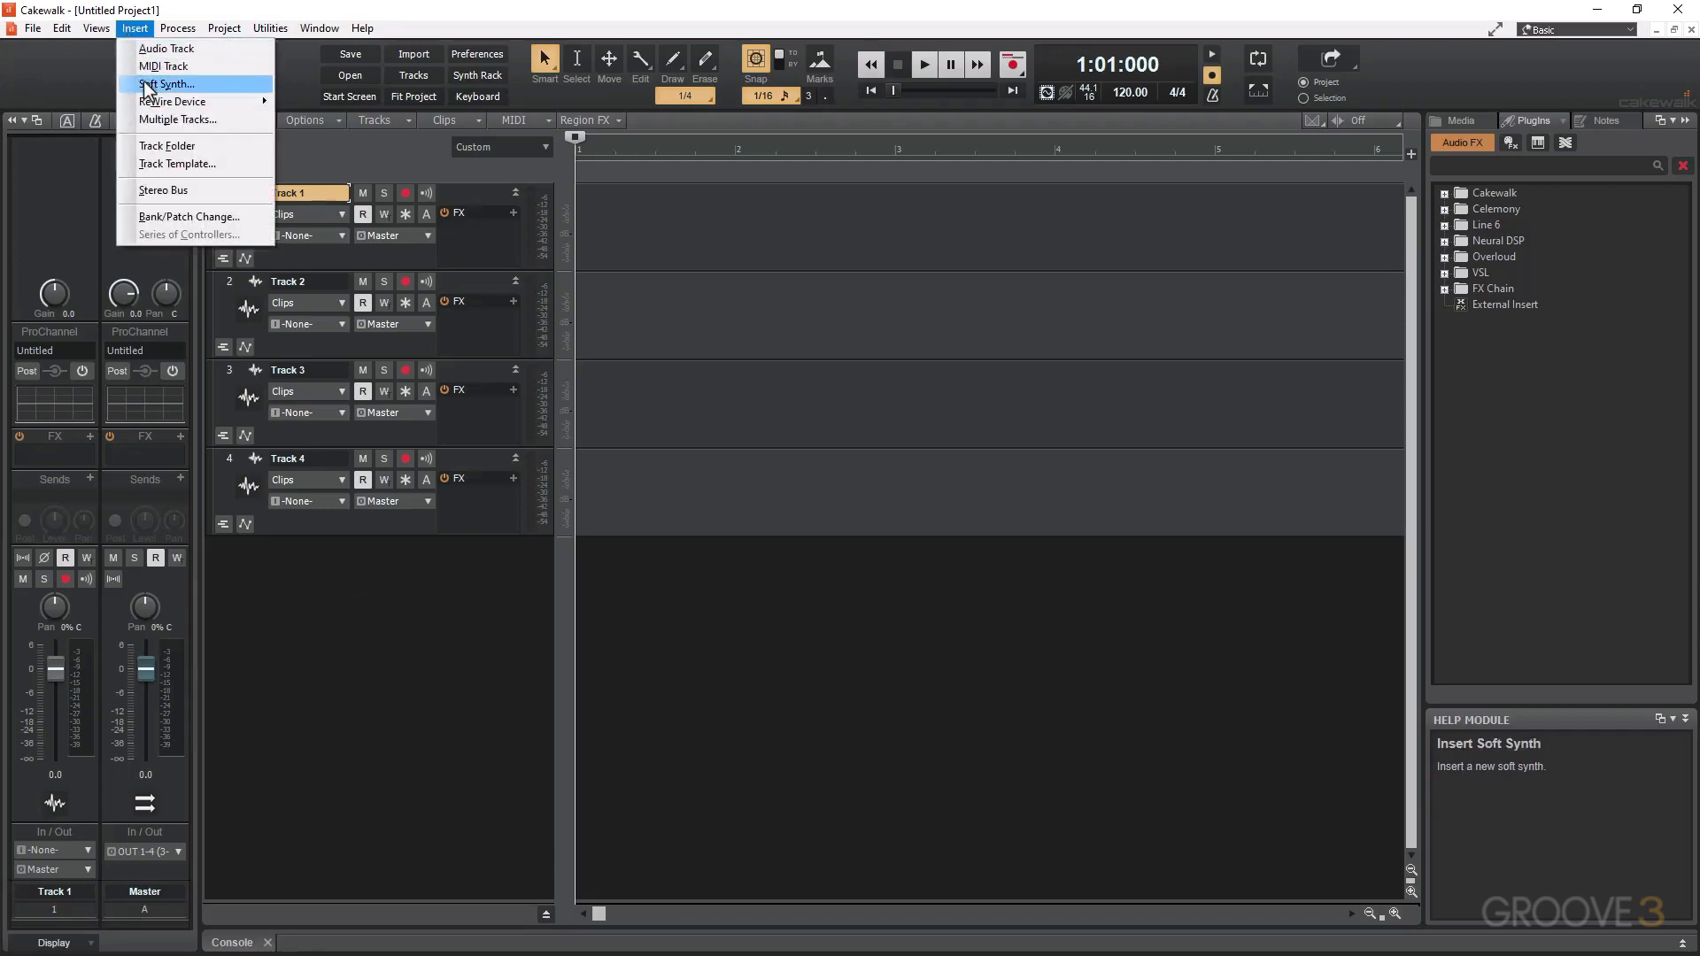
pyautogui.click(331, 594)
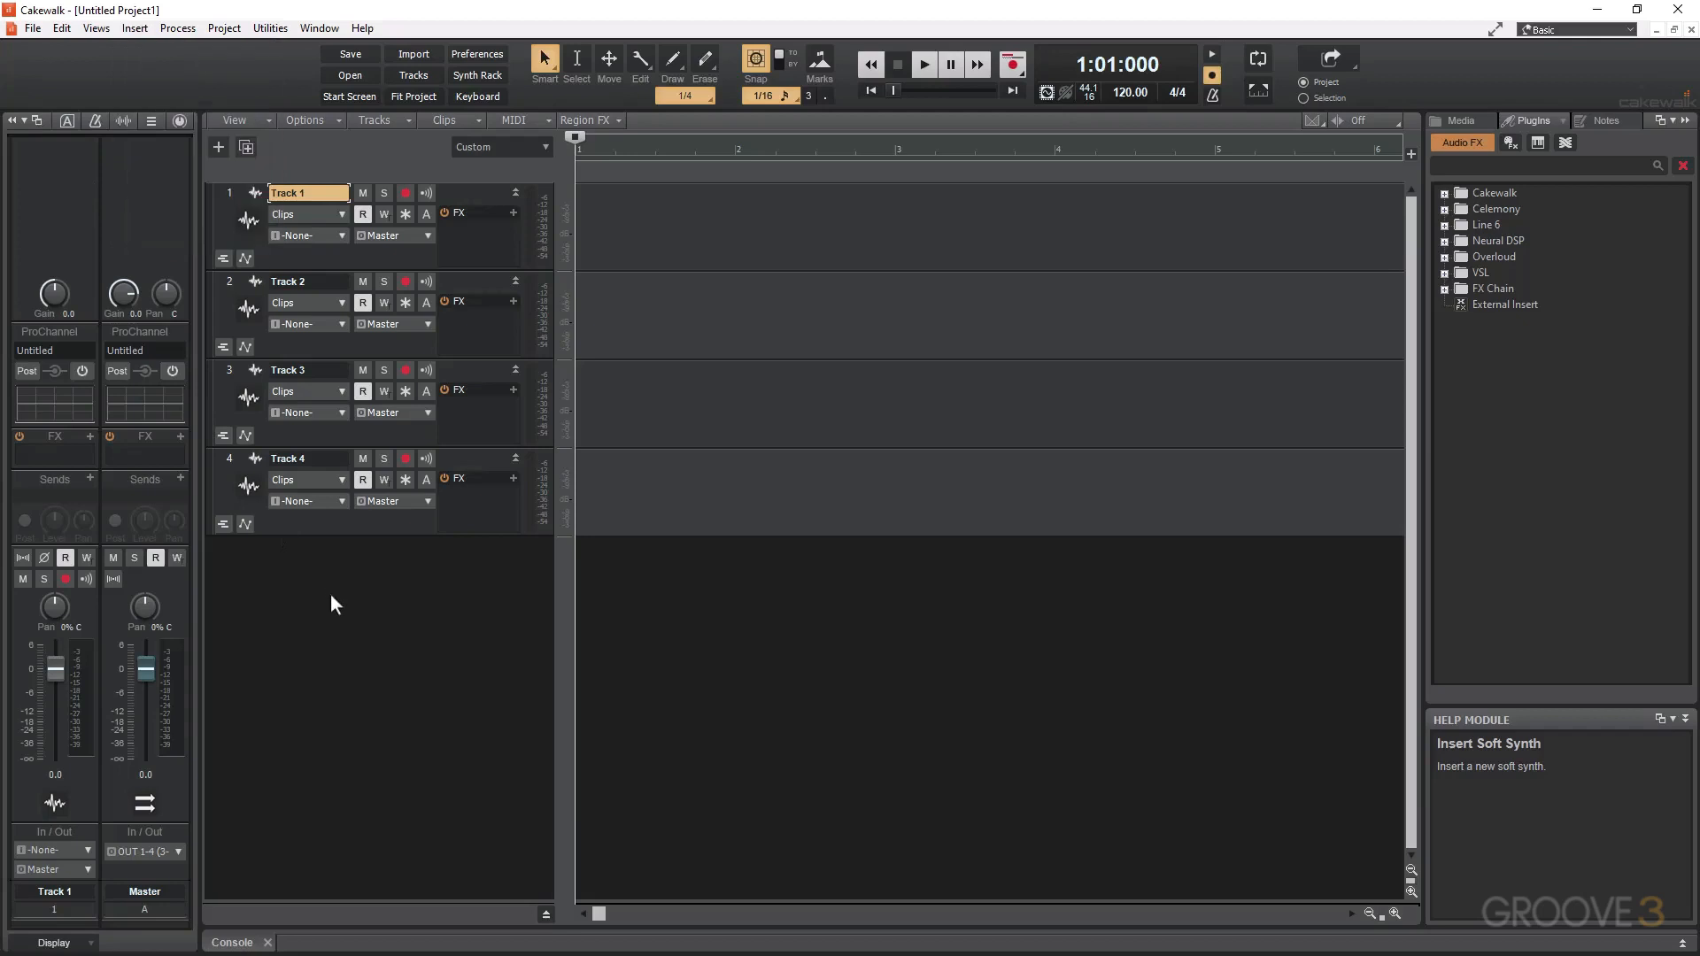
pyautogui.rightClick(332, 593)
pyautogui.click(312, 613)
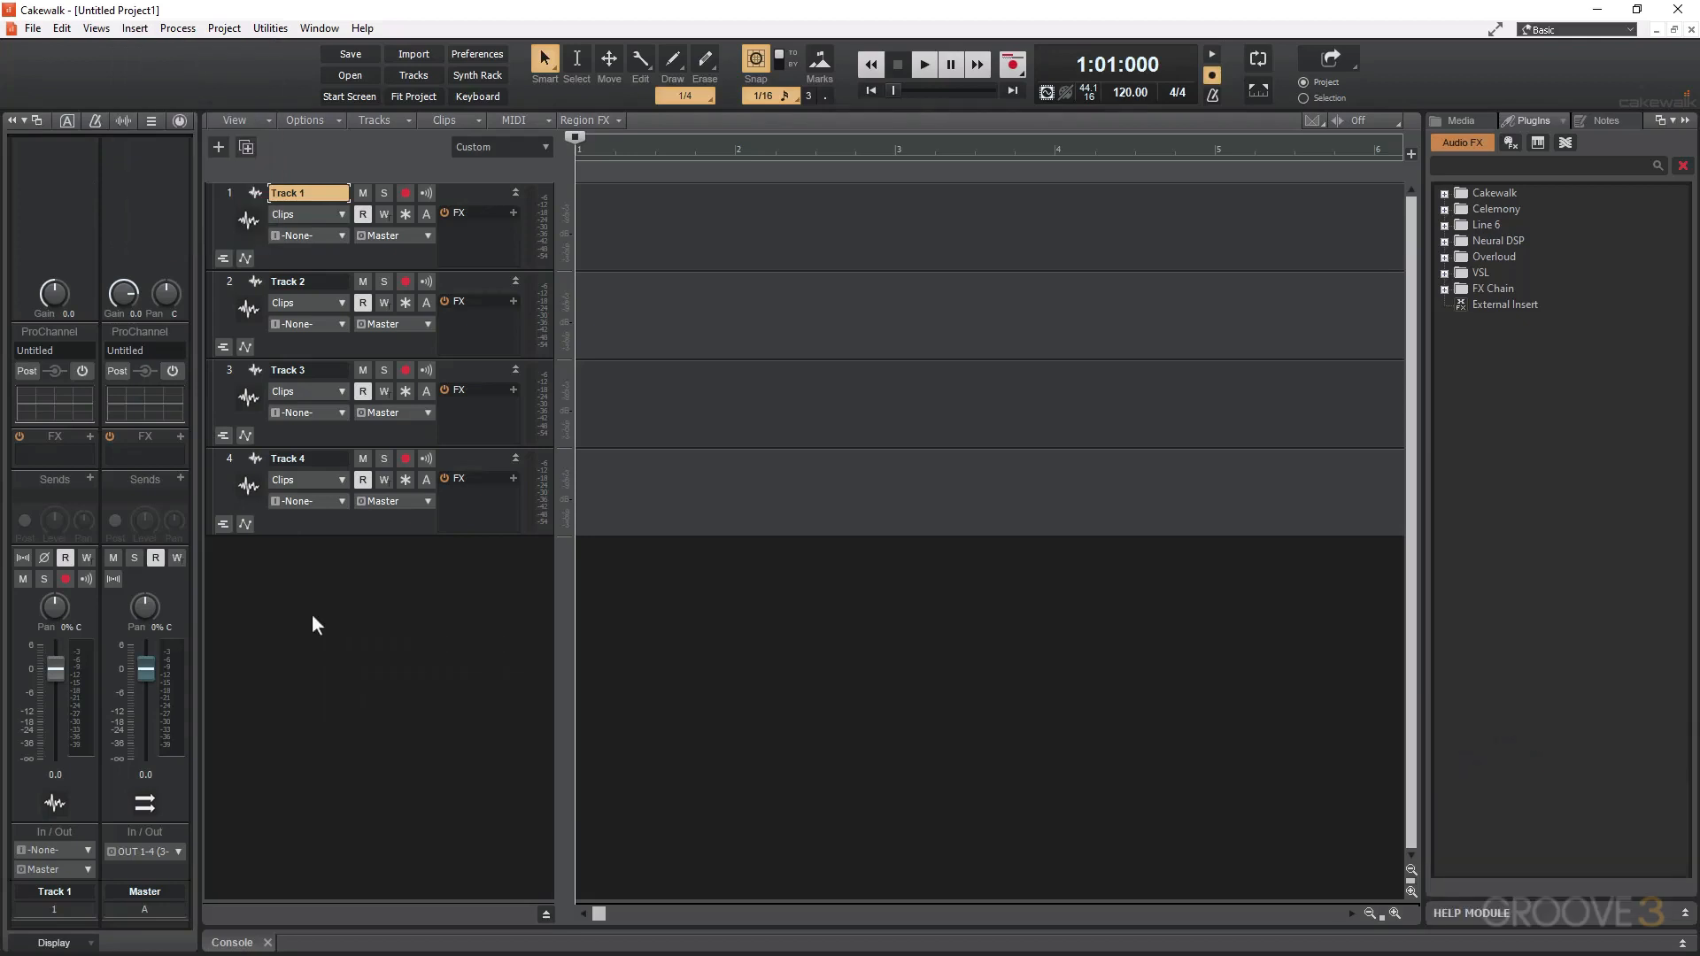
# Insert a MIDI track below Track 4 and enlarge its height to show its track controls
pyautogui.rightClick(311, 614)
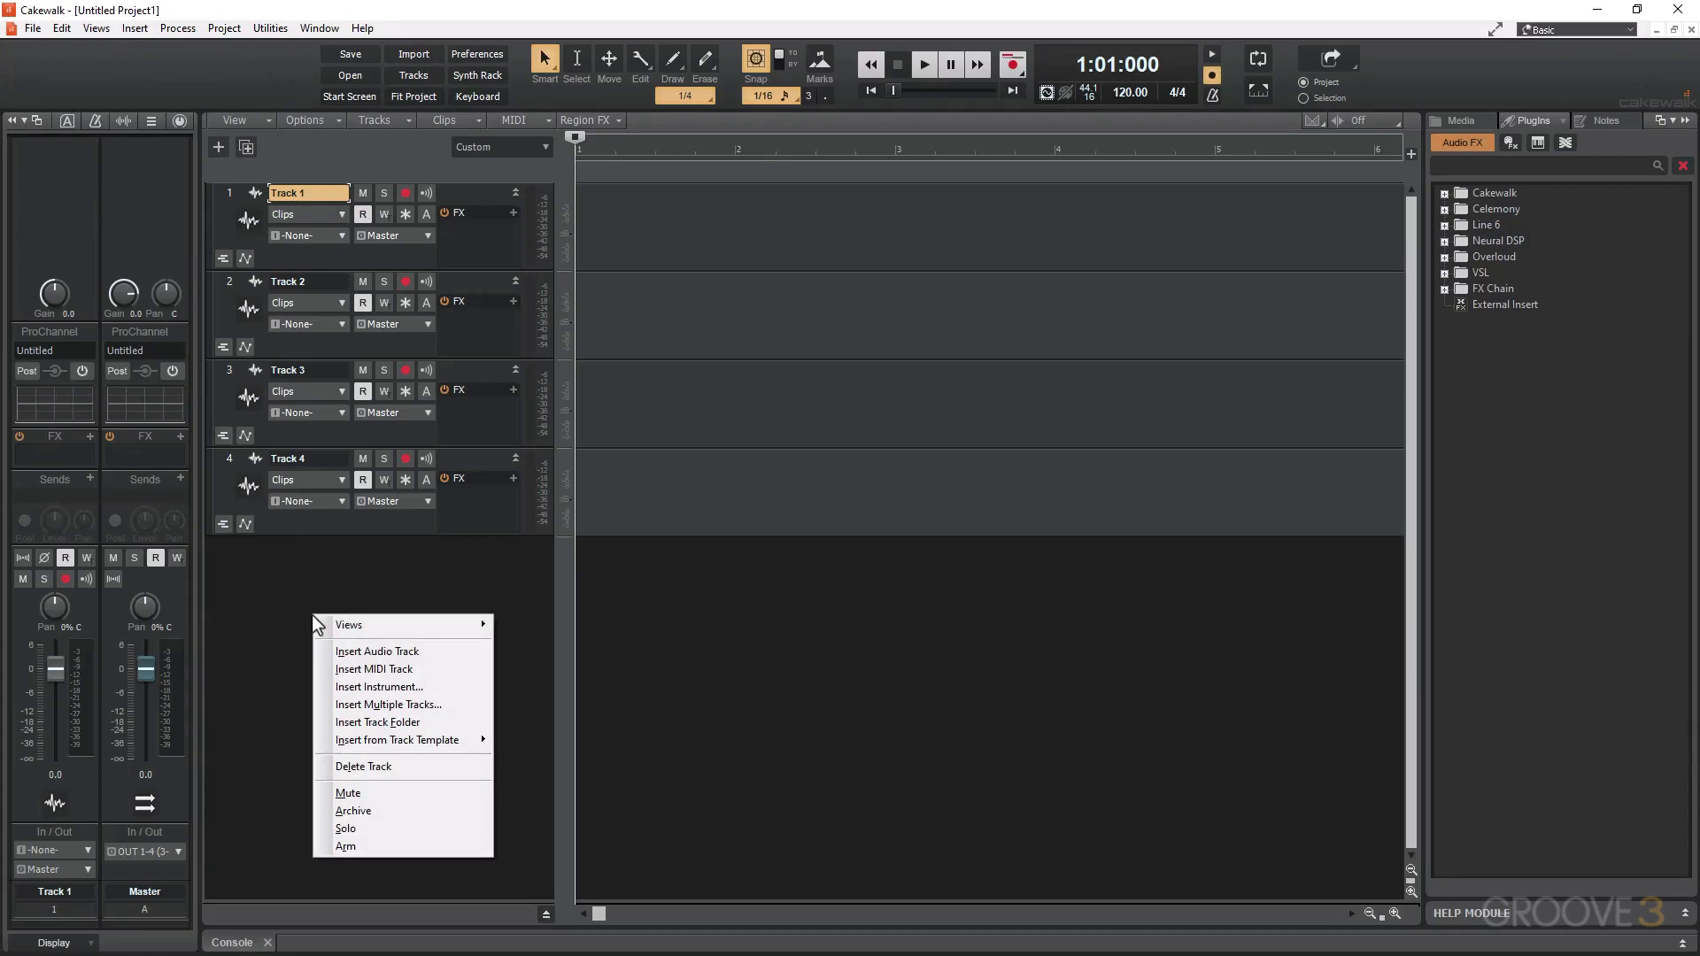
pyautogui.click(352, 668)
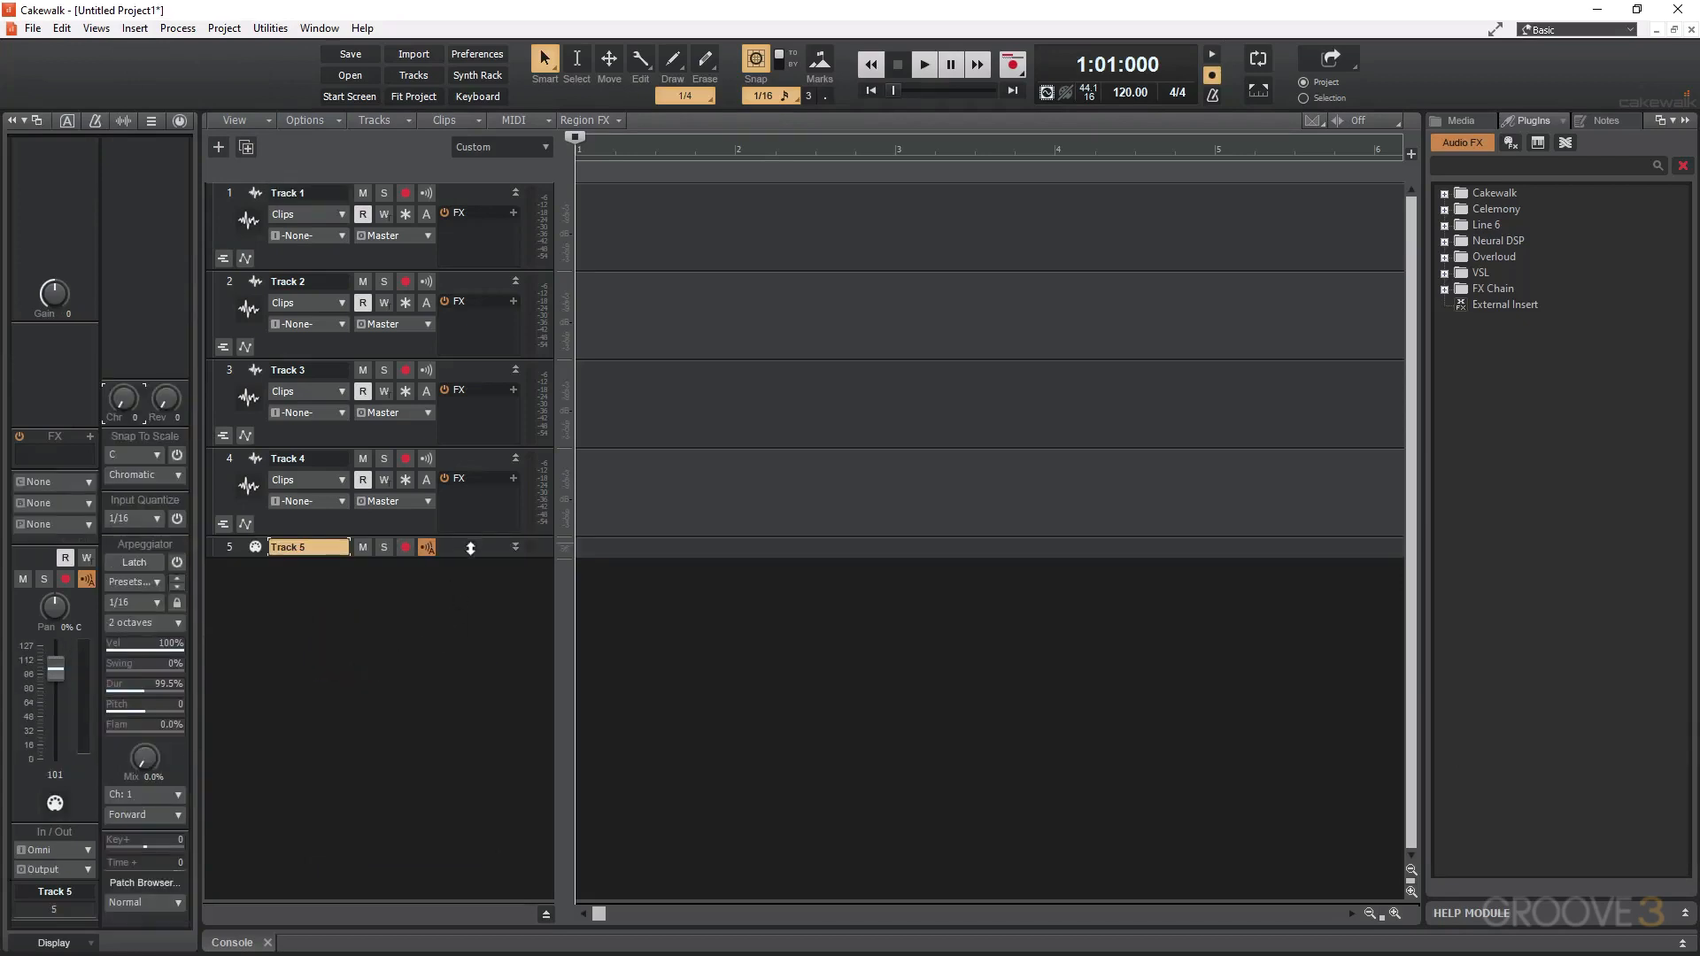
pyautogui.moveTo(470, 556); pyautogui.dragTo(467, 627)
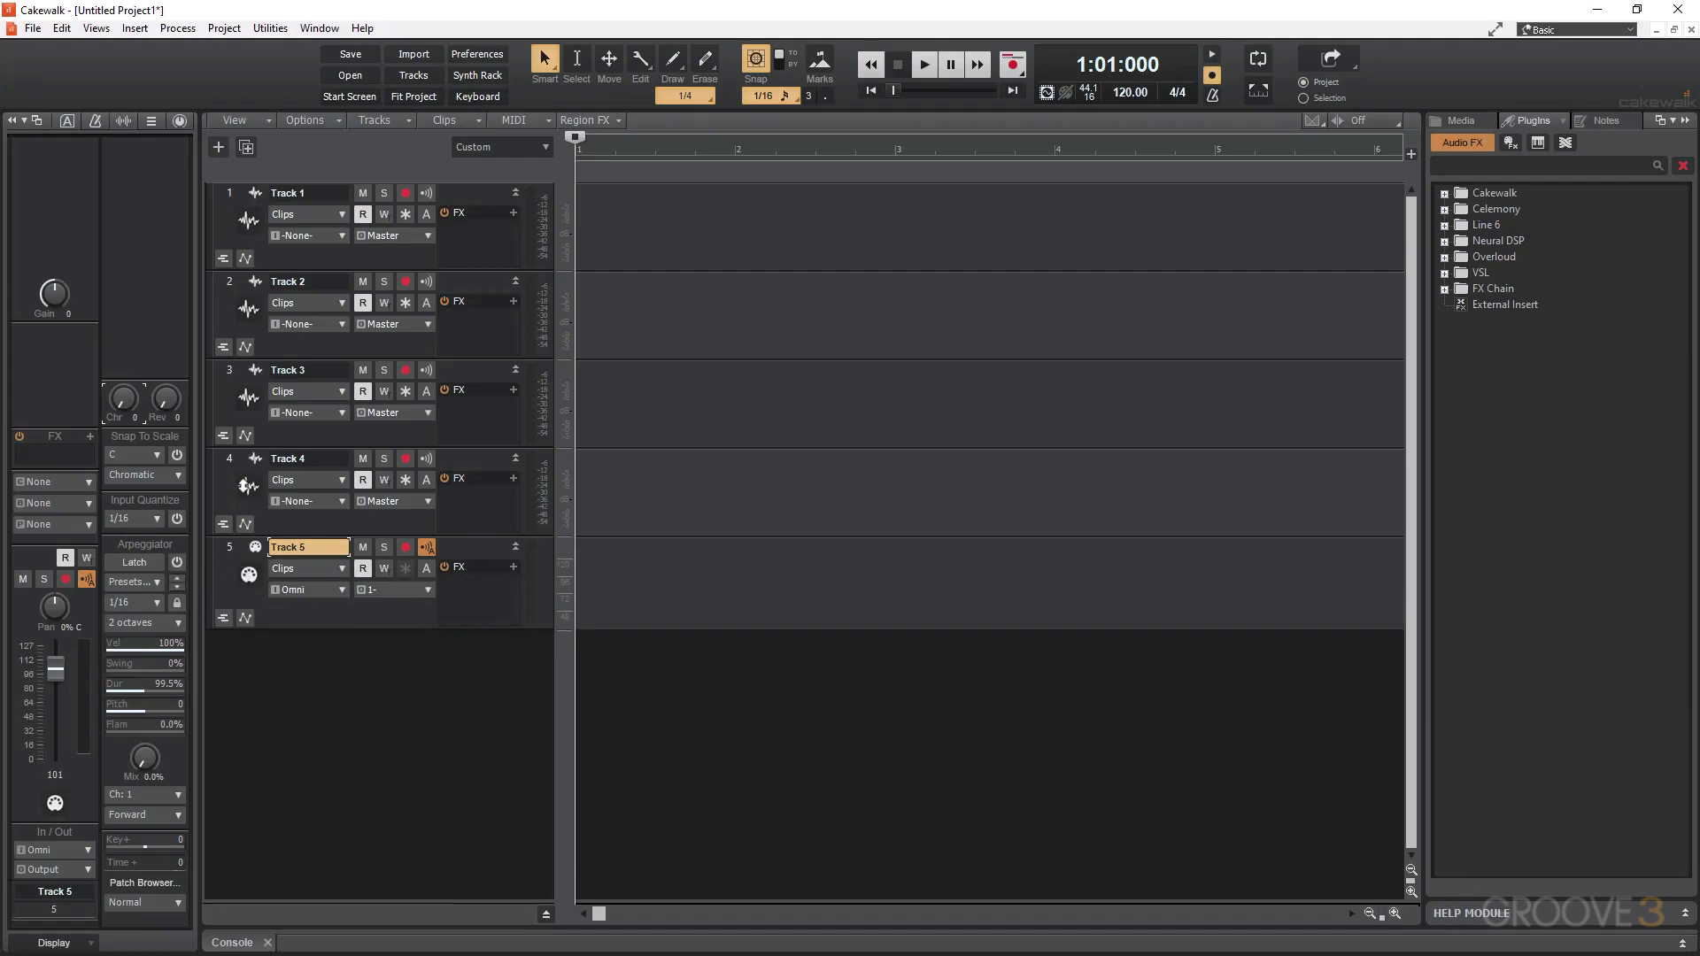
# Inspect the channel strips of audio Tracks 1, 2 and 3 by selecting them in turn
pyautogui.click(252, 189)
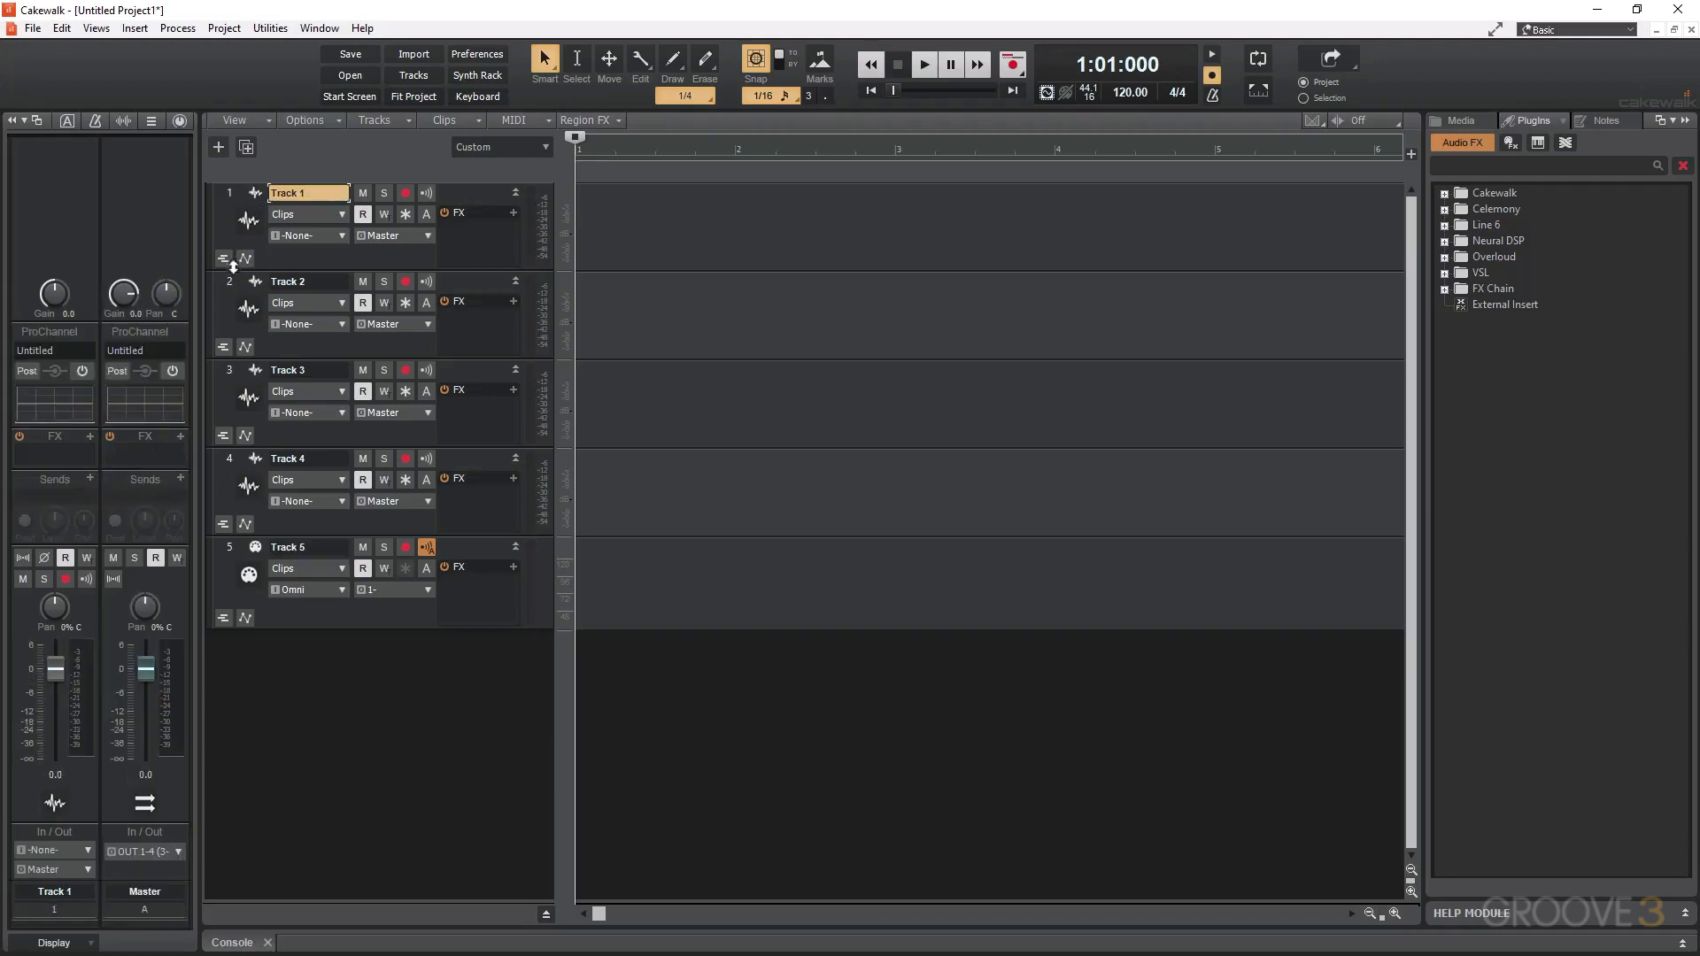
pyautogui.click(254, 280)
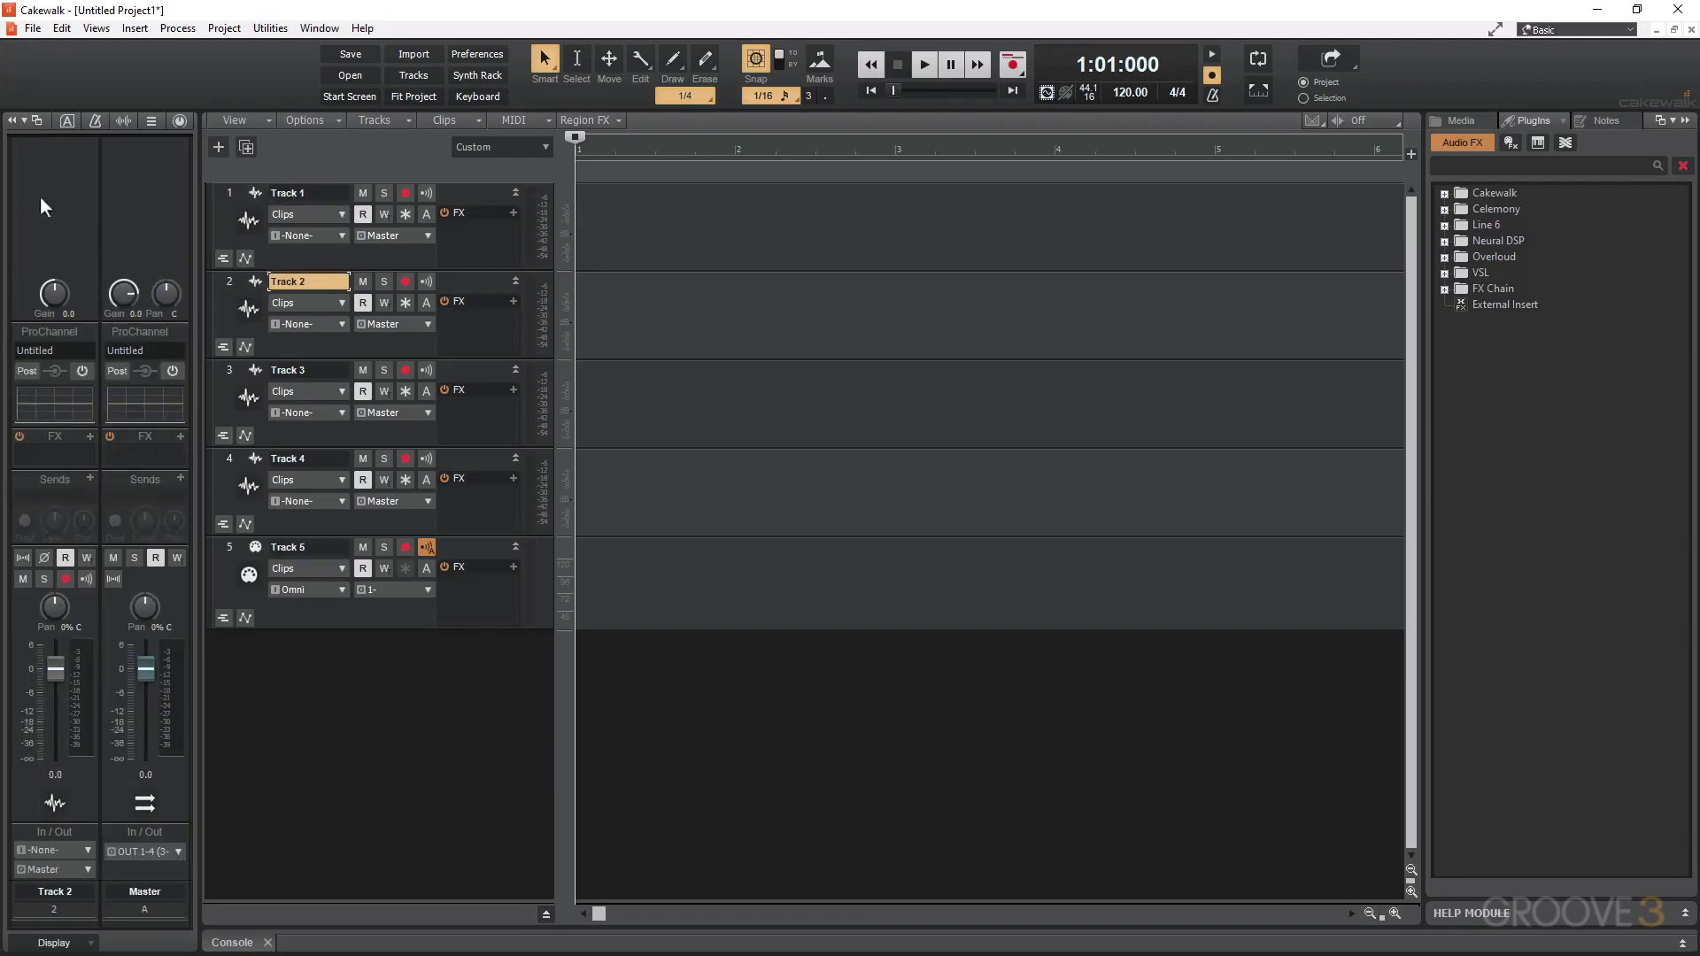
pyautogui.click(252, 189)
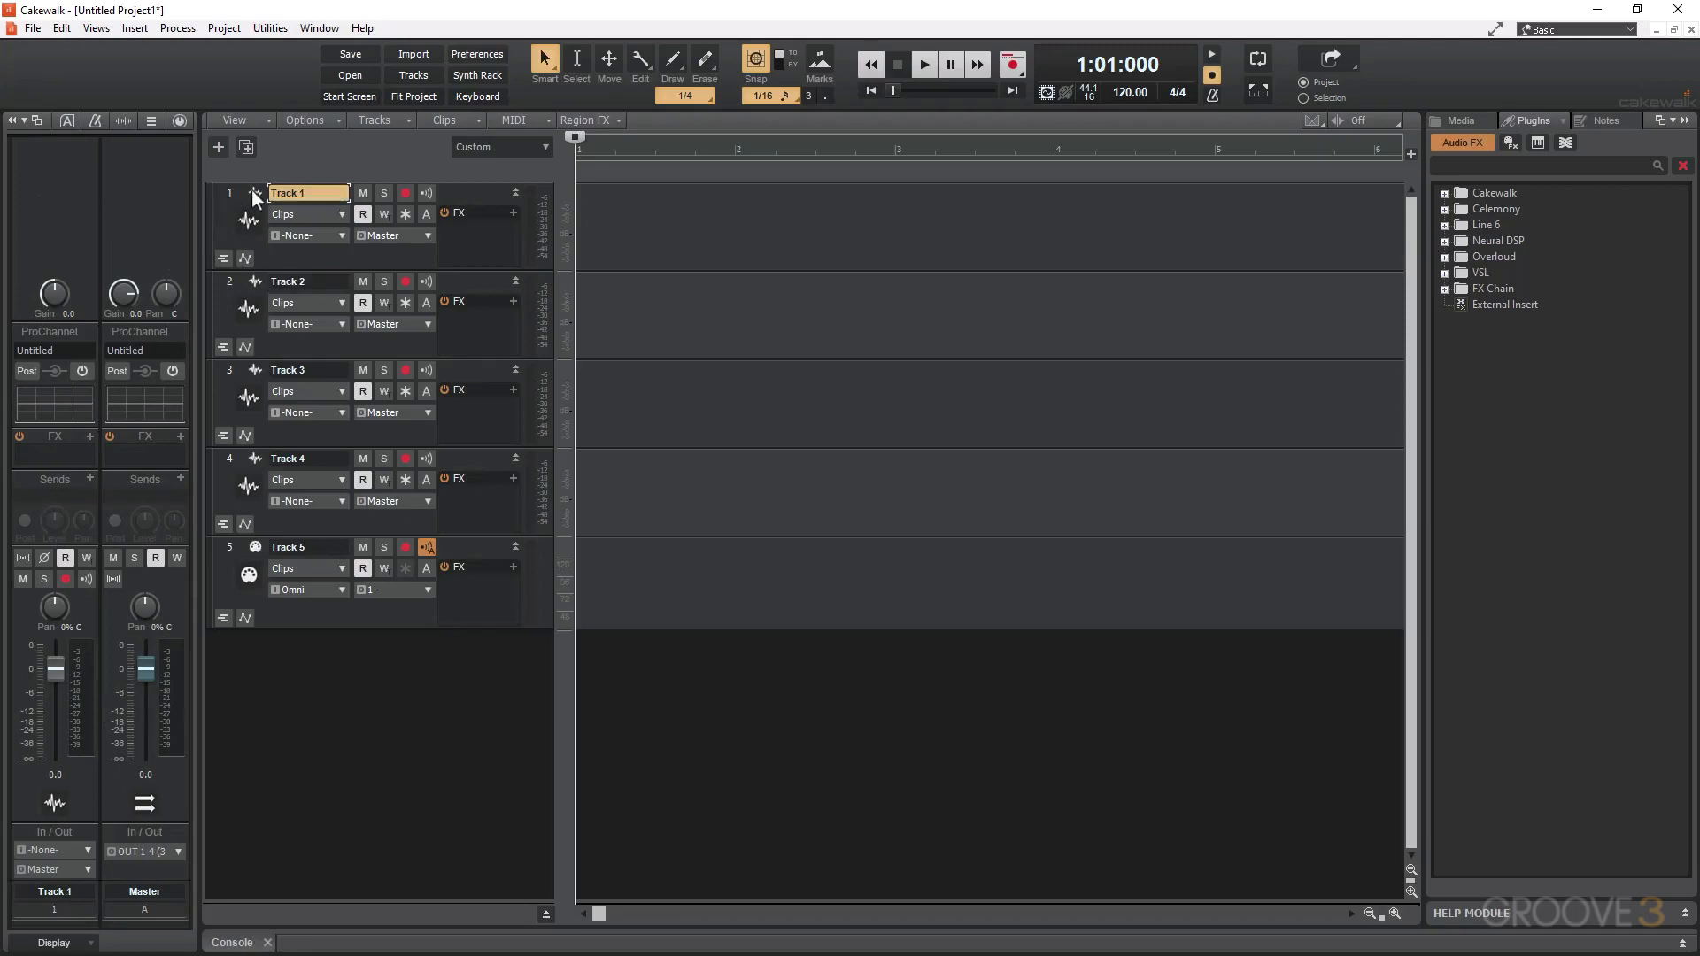
pyautogui.click(253, 279)
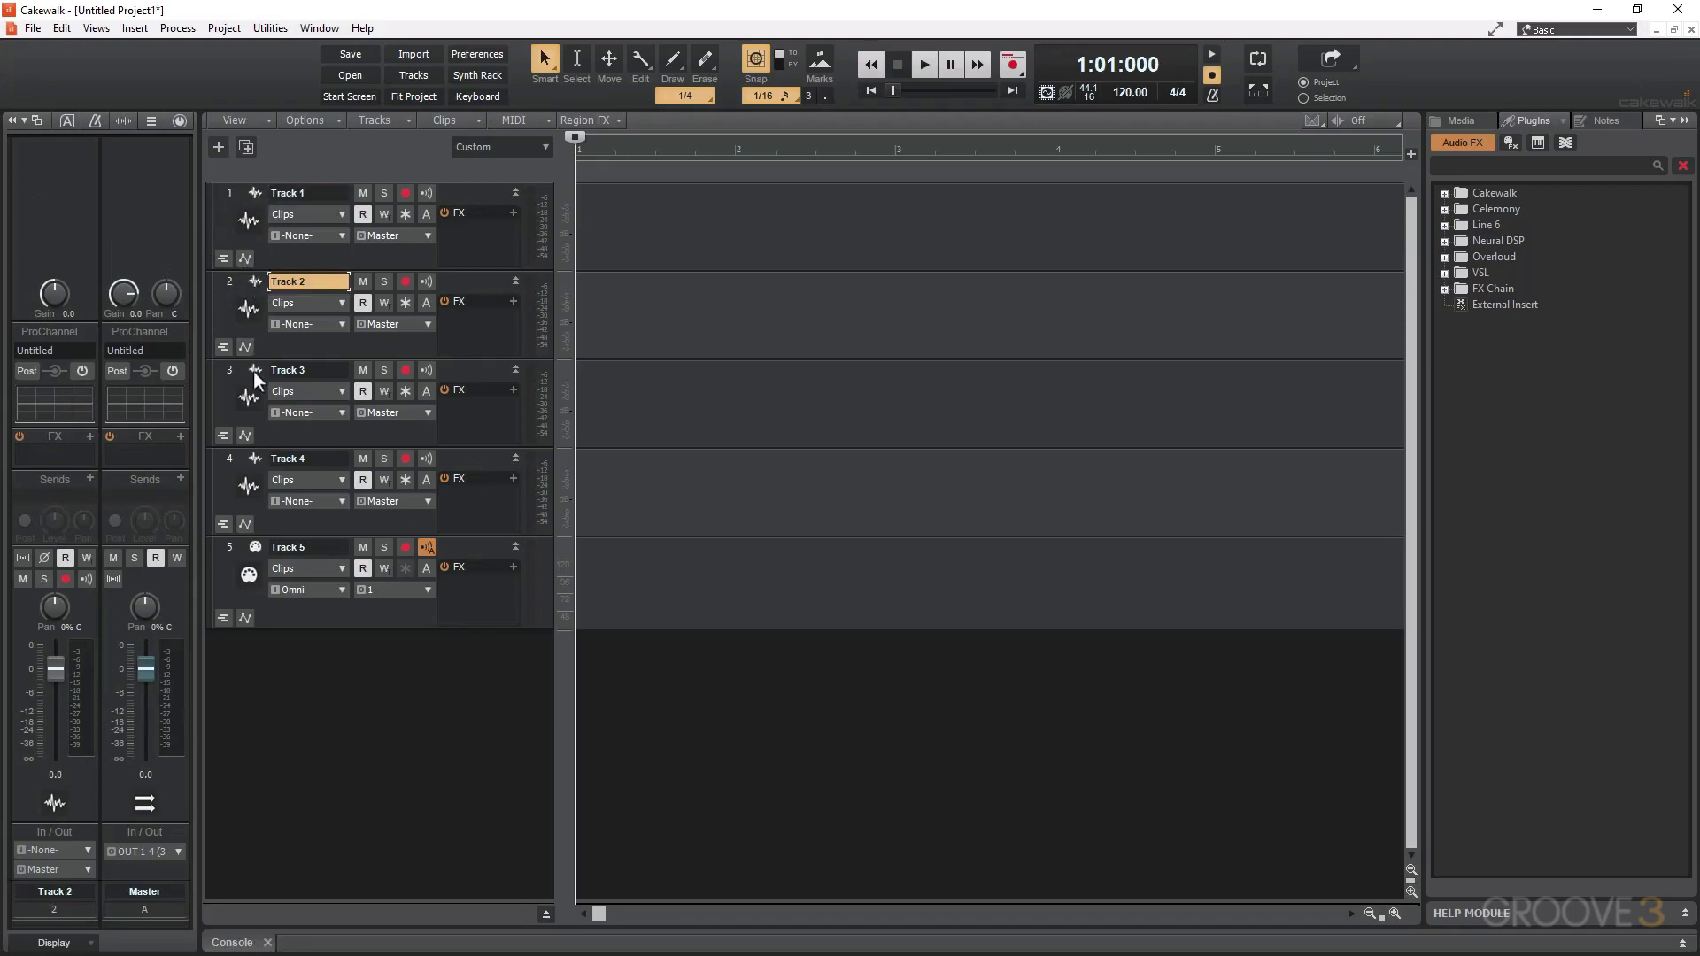
pyautogui.click(253, 370)
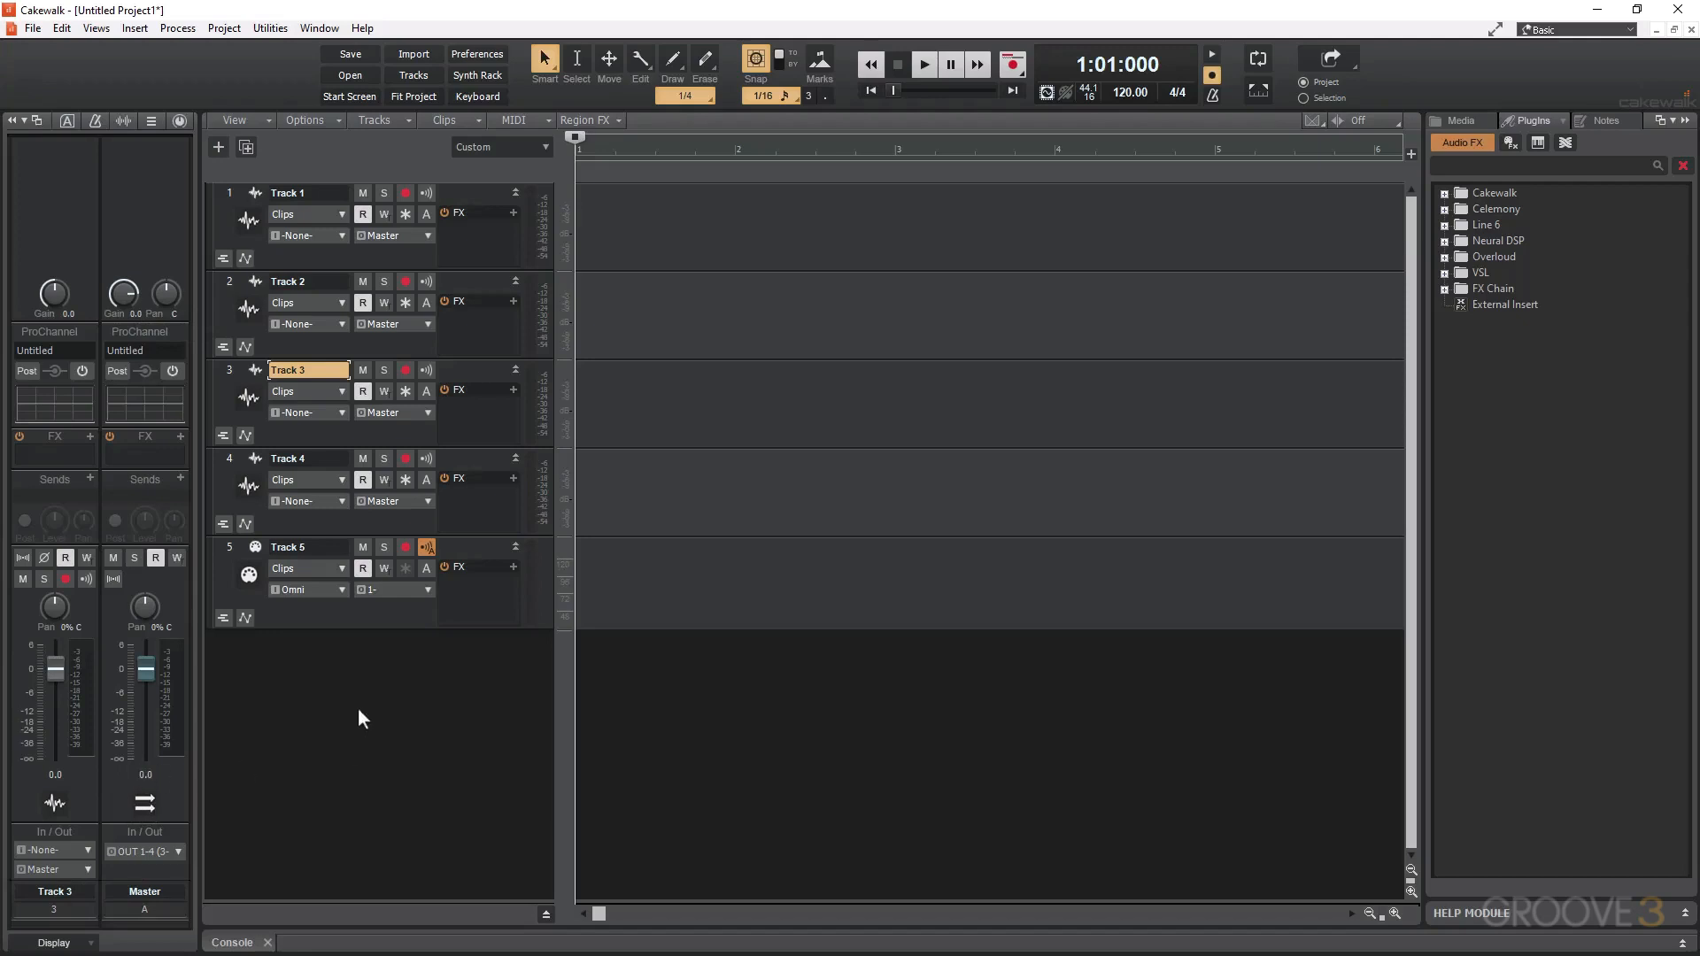
# Add one instrument track using Default (TTS-1) with Omni input, and enlarge its height to show its track controls
pyautogui.rightClick(307, 702)
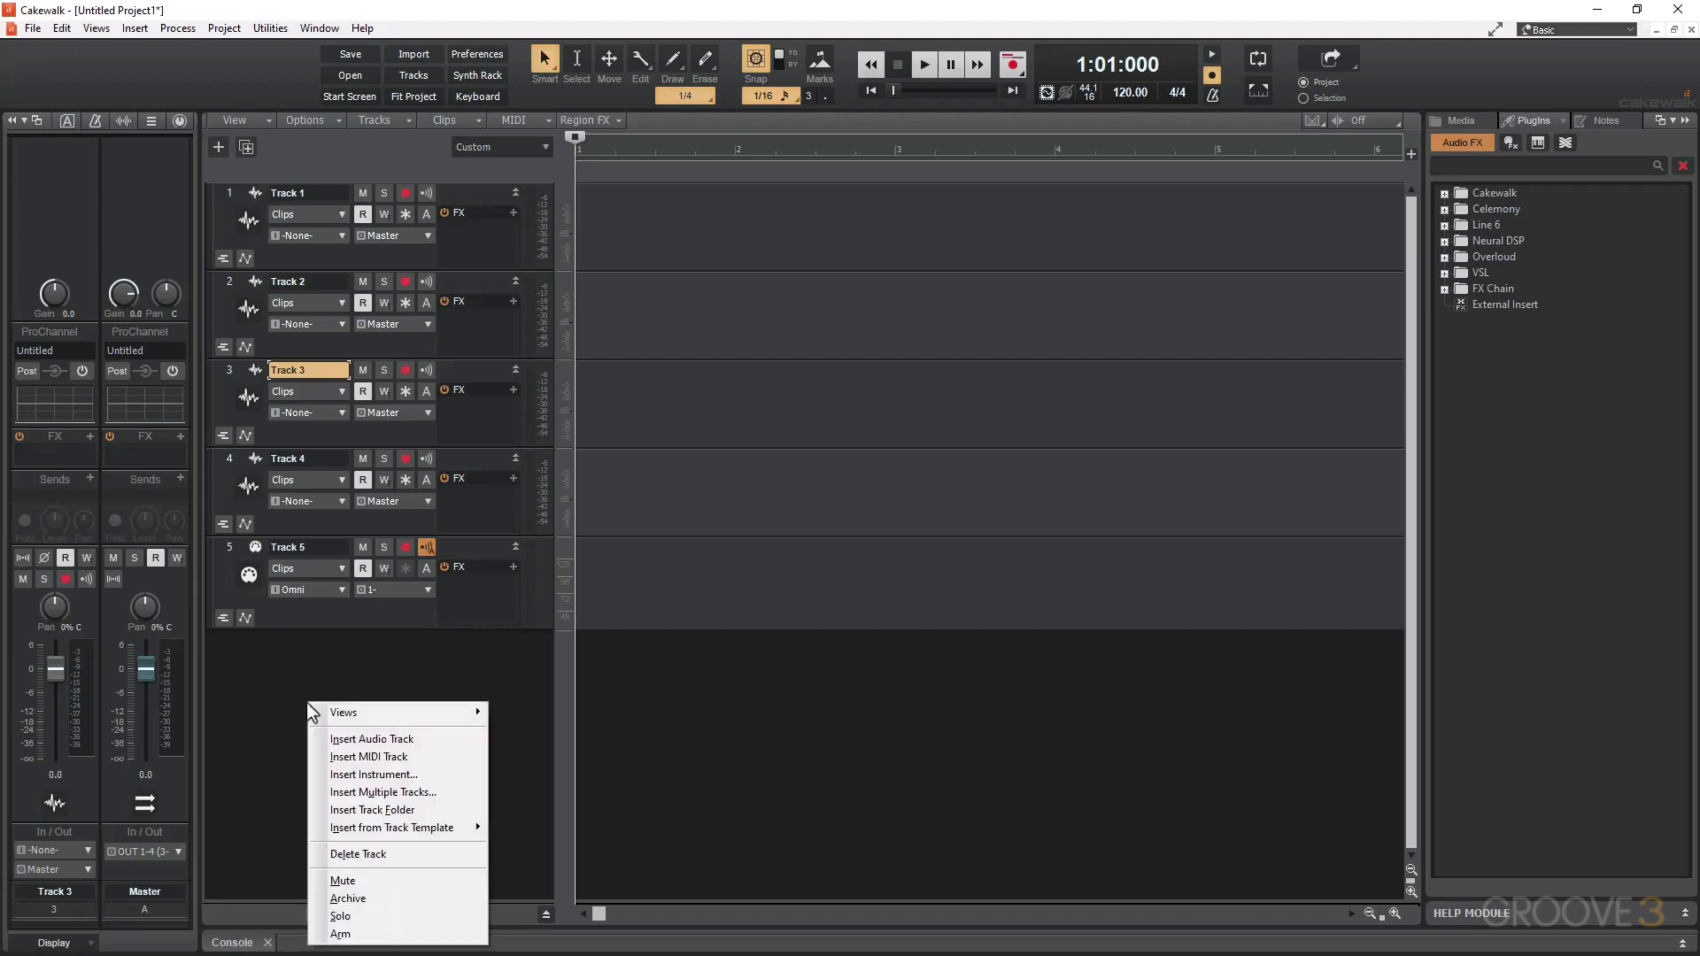
pyautogui.click(378, 775)
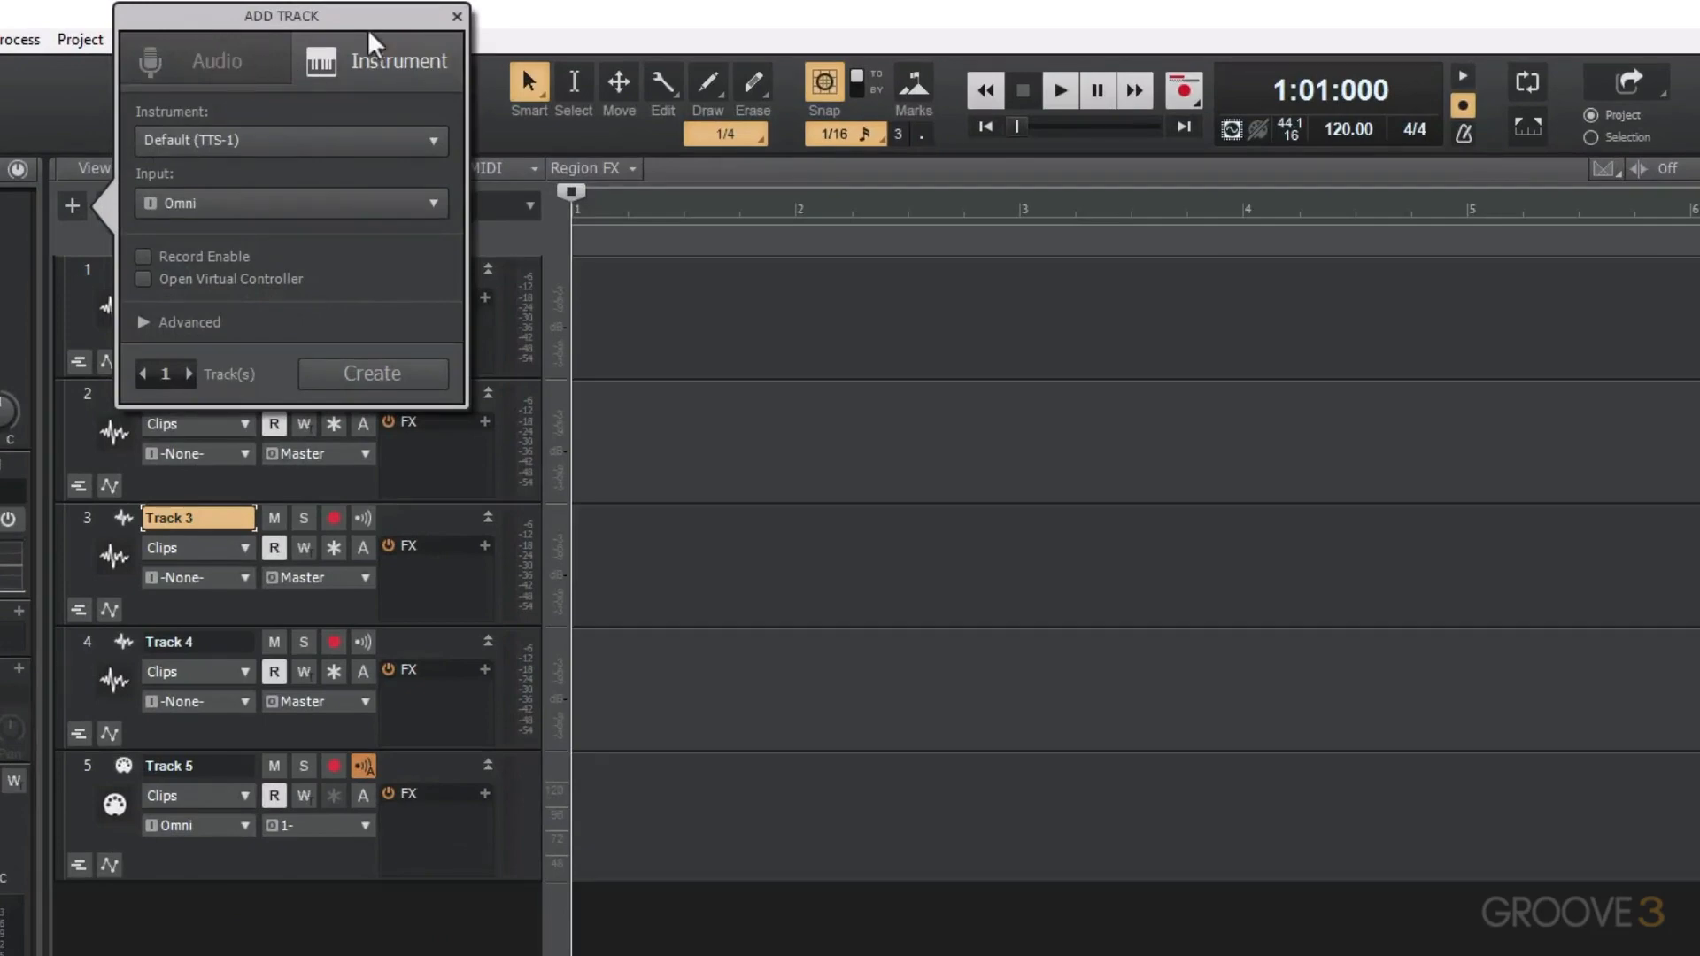
pyautogui.click(297, 144)
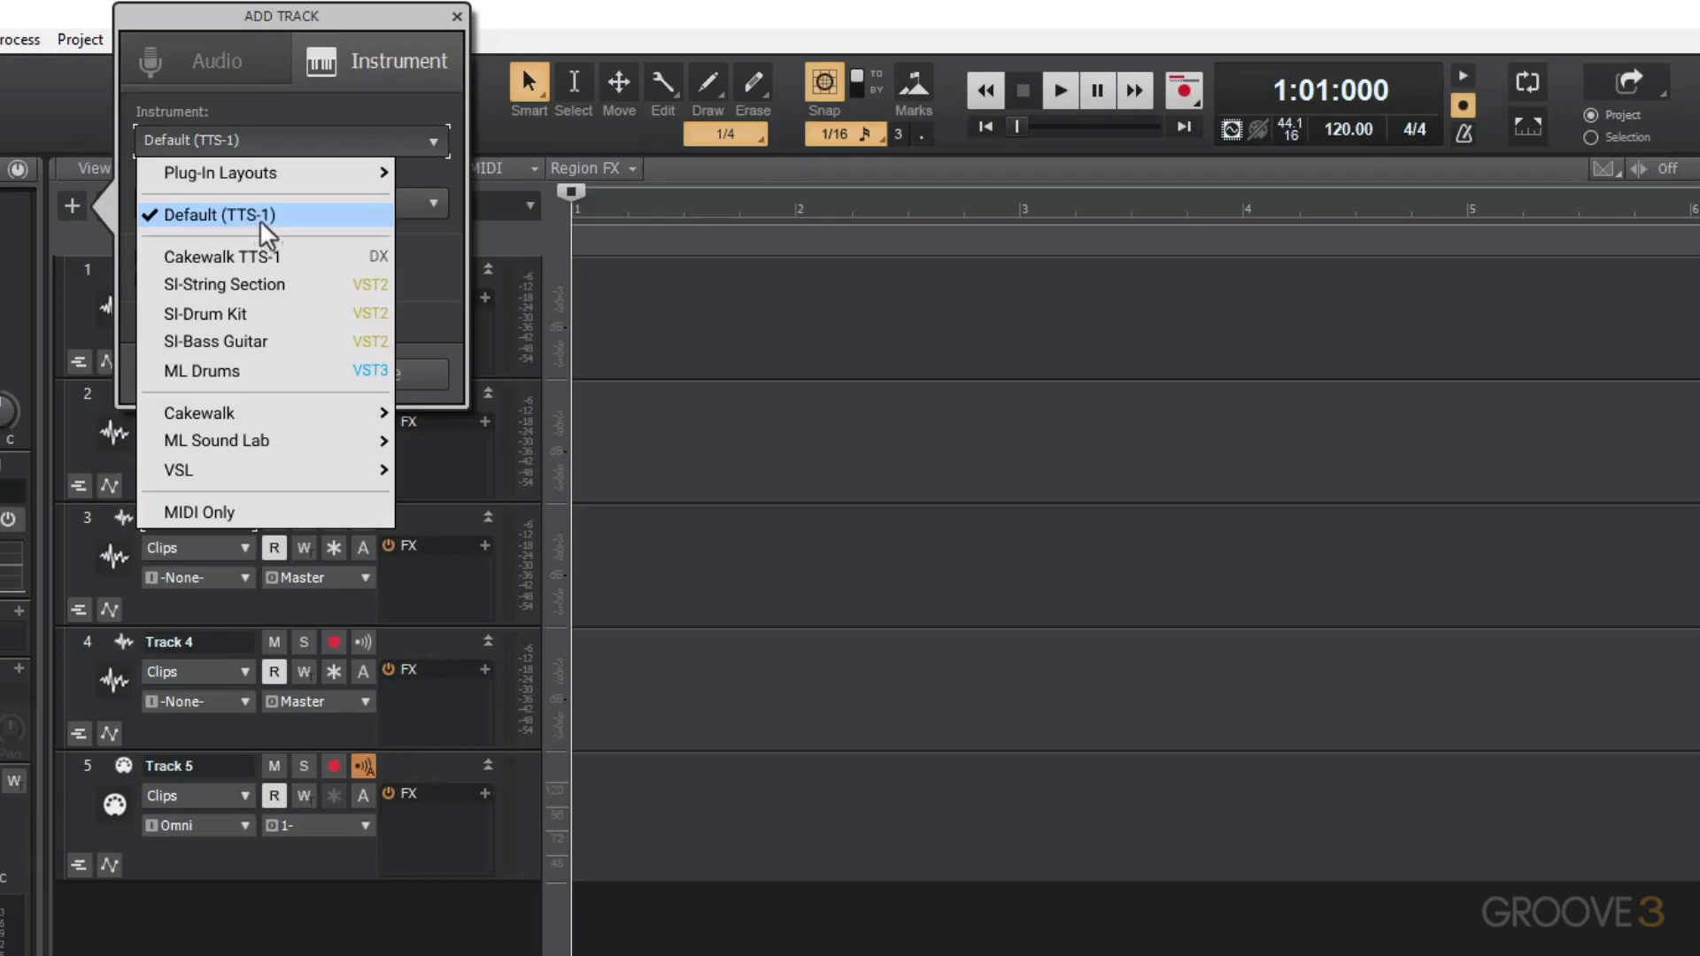
pyautogui.click(300, 128)
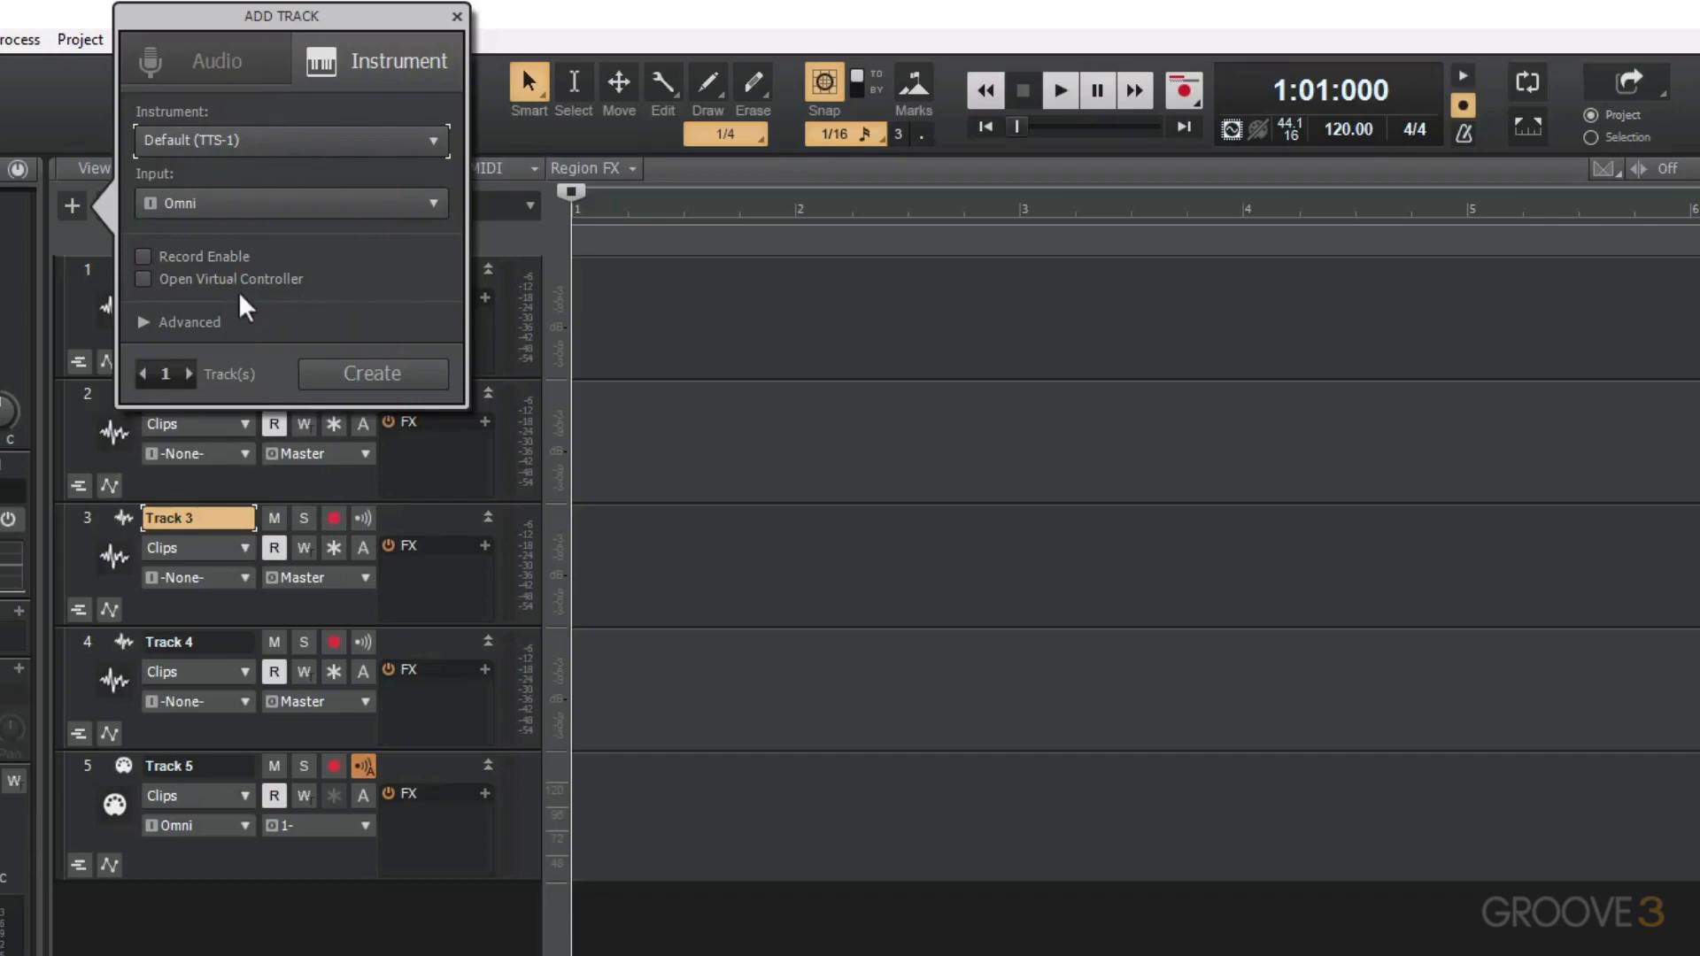
pyautogui.click(363, 390)
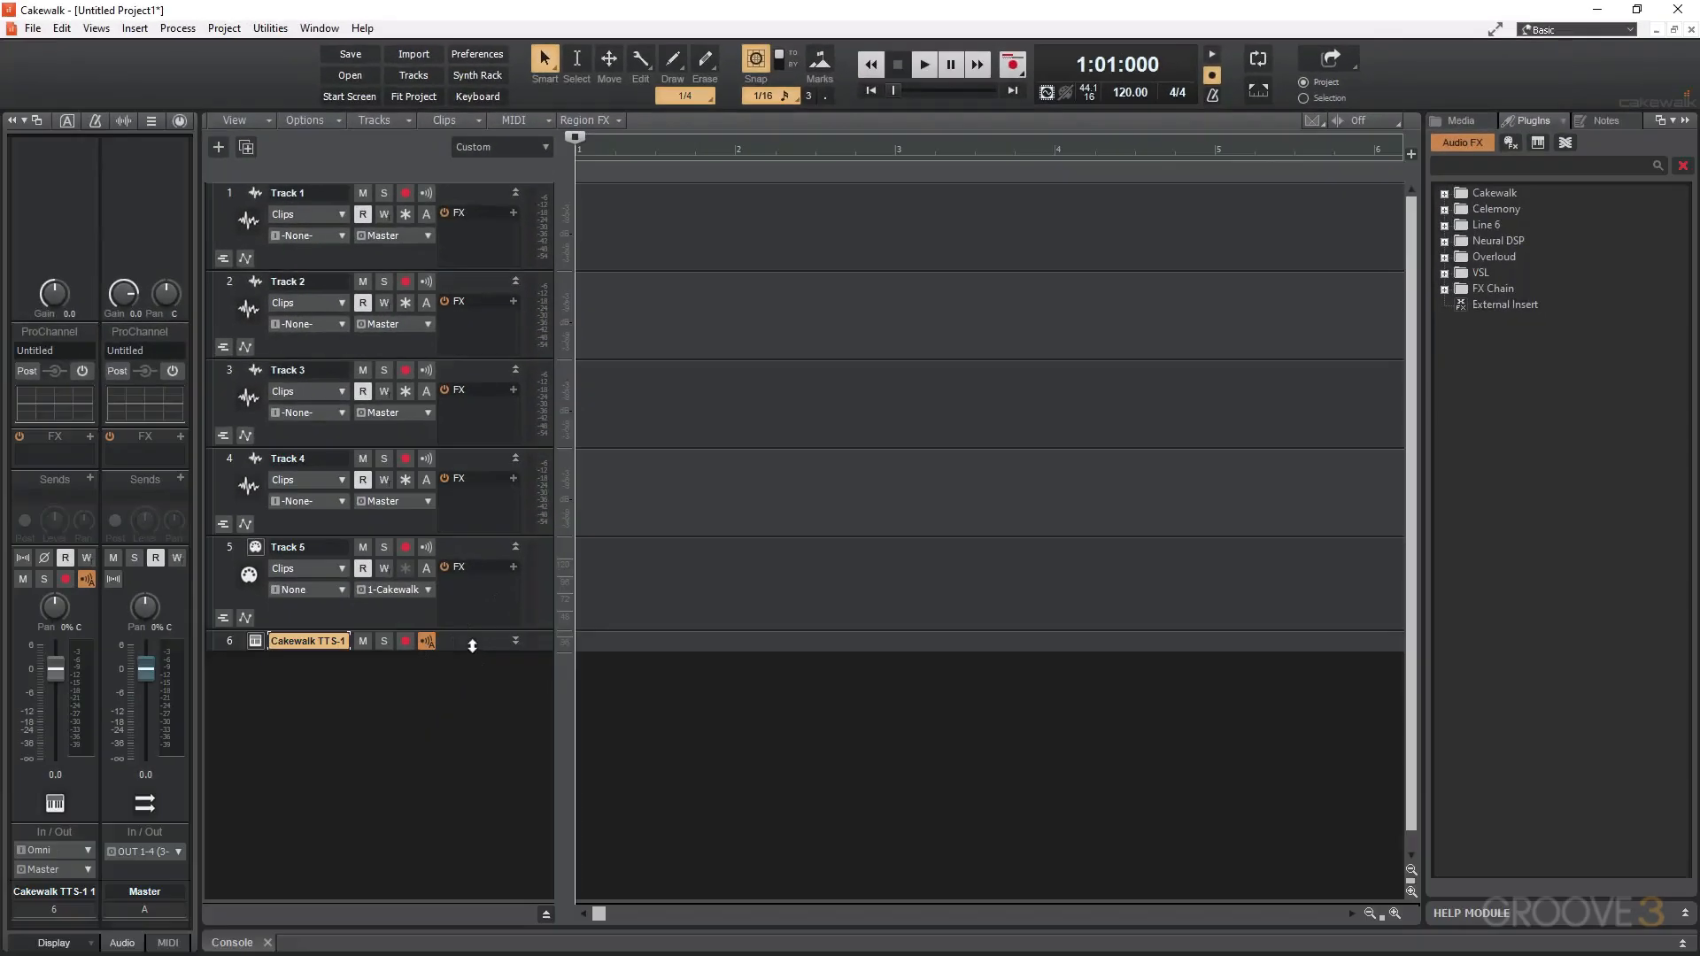
pyautogui.moveTo(431, 904); pyautogui.dragTo(430, 955)
pyautogui.moveTo(474, 705); pyautogui.dragTo(474, 738)
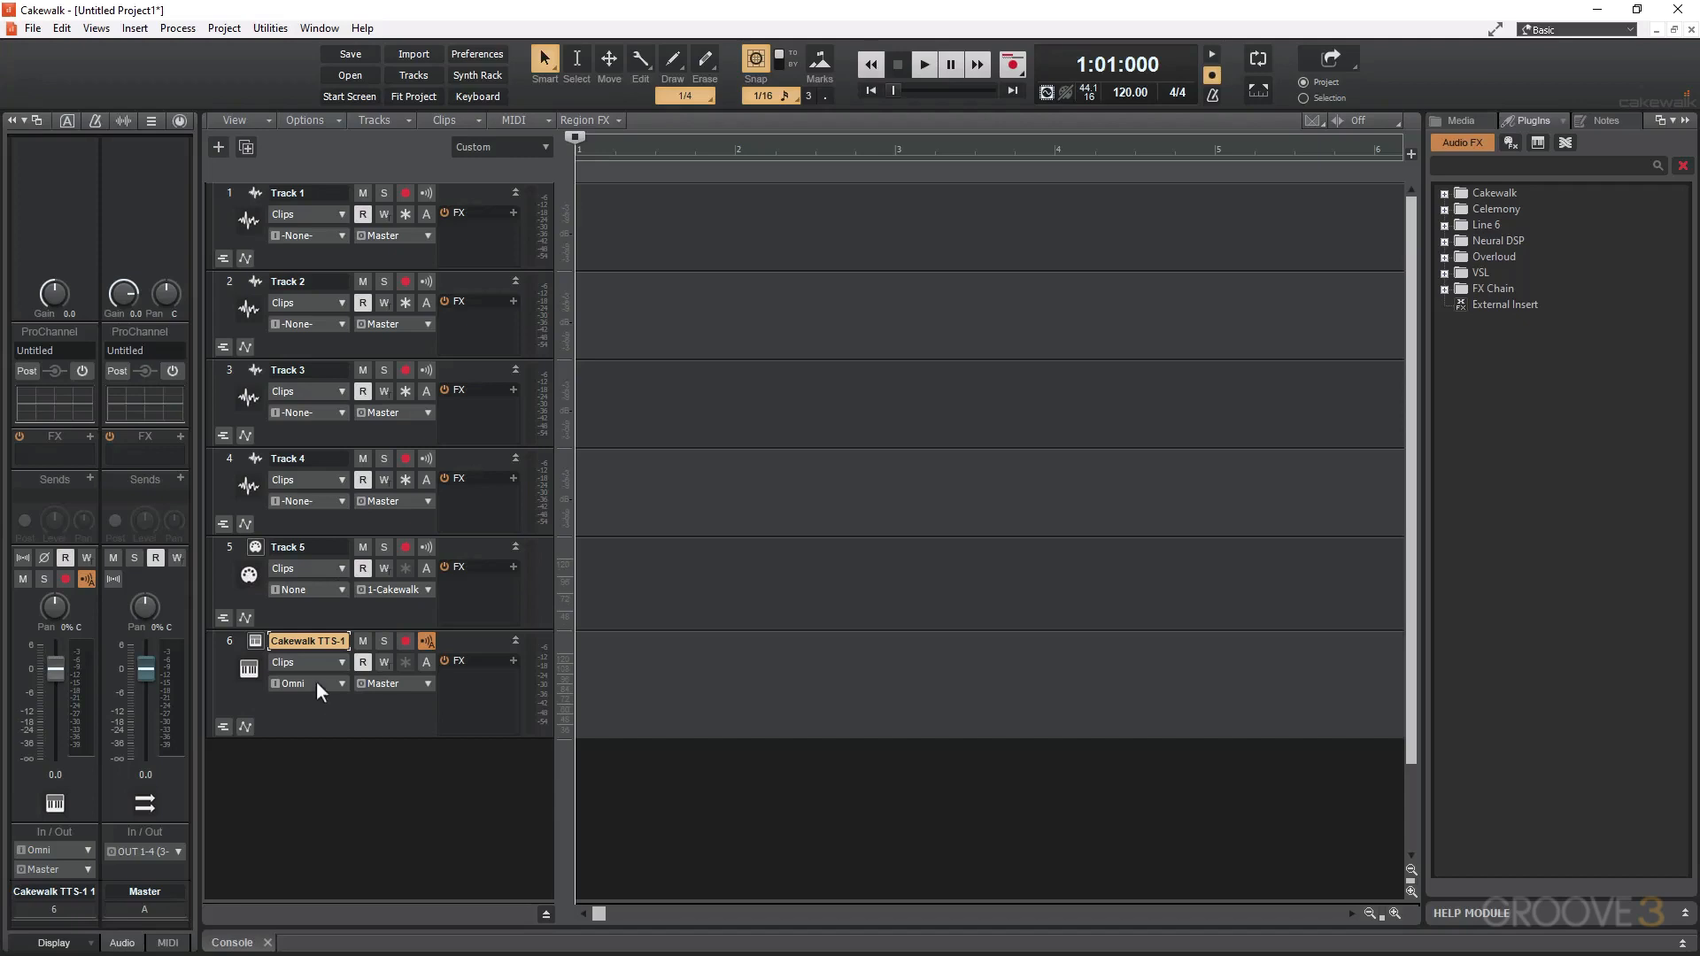
# Compare the channel strips of audio Track 1, MIDI Track 5 and the Cakewalk TTS-1 instrument track
pyautogui.click(248, 220)
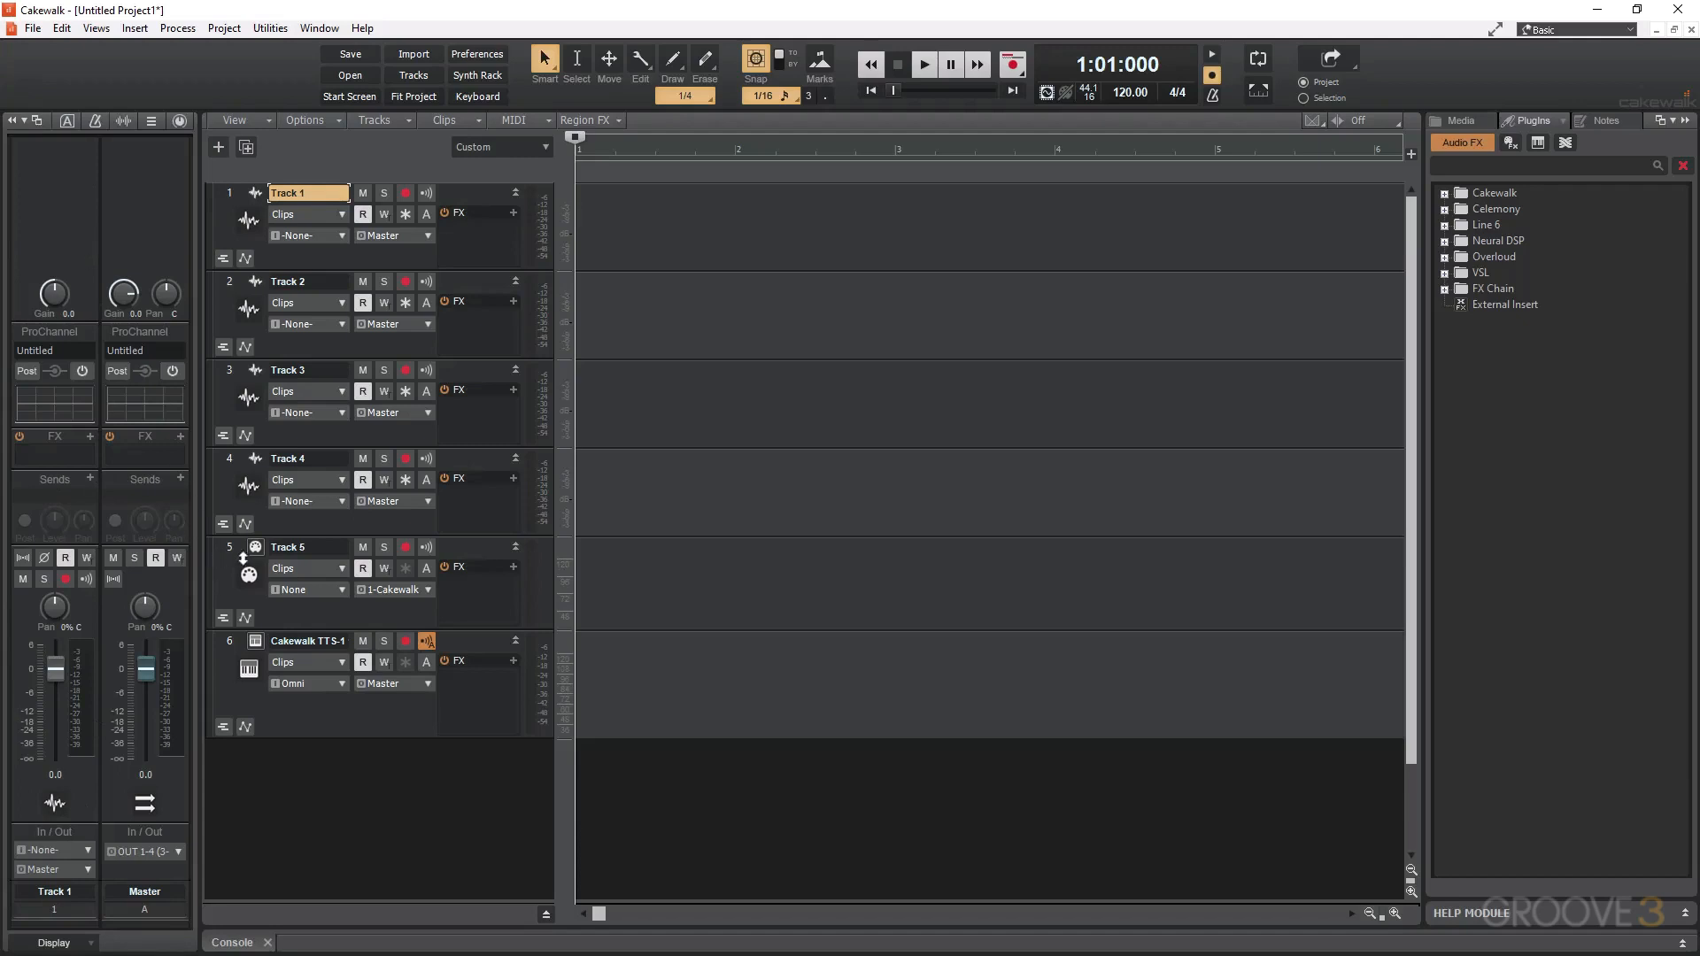
pyautogui.click(249, 575)
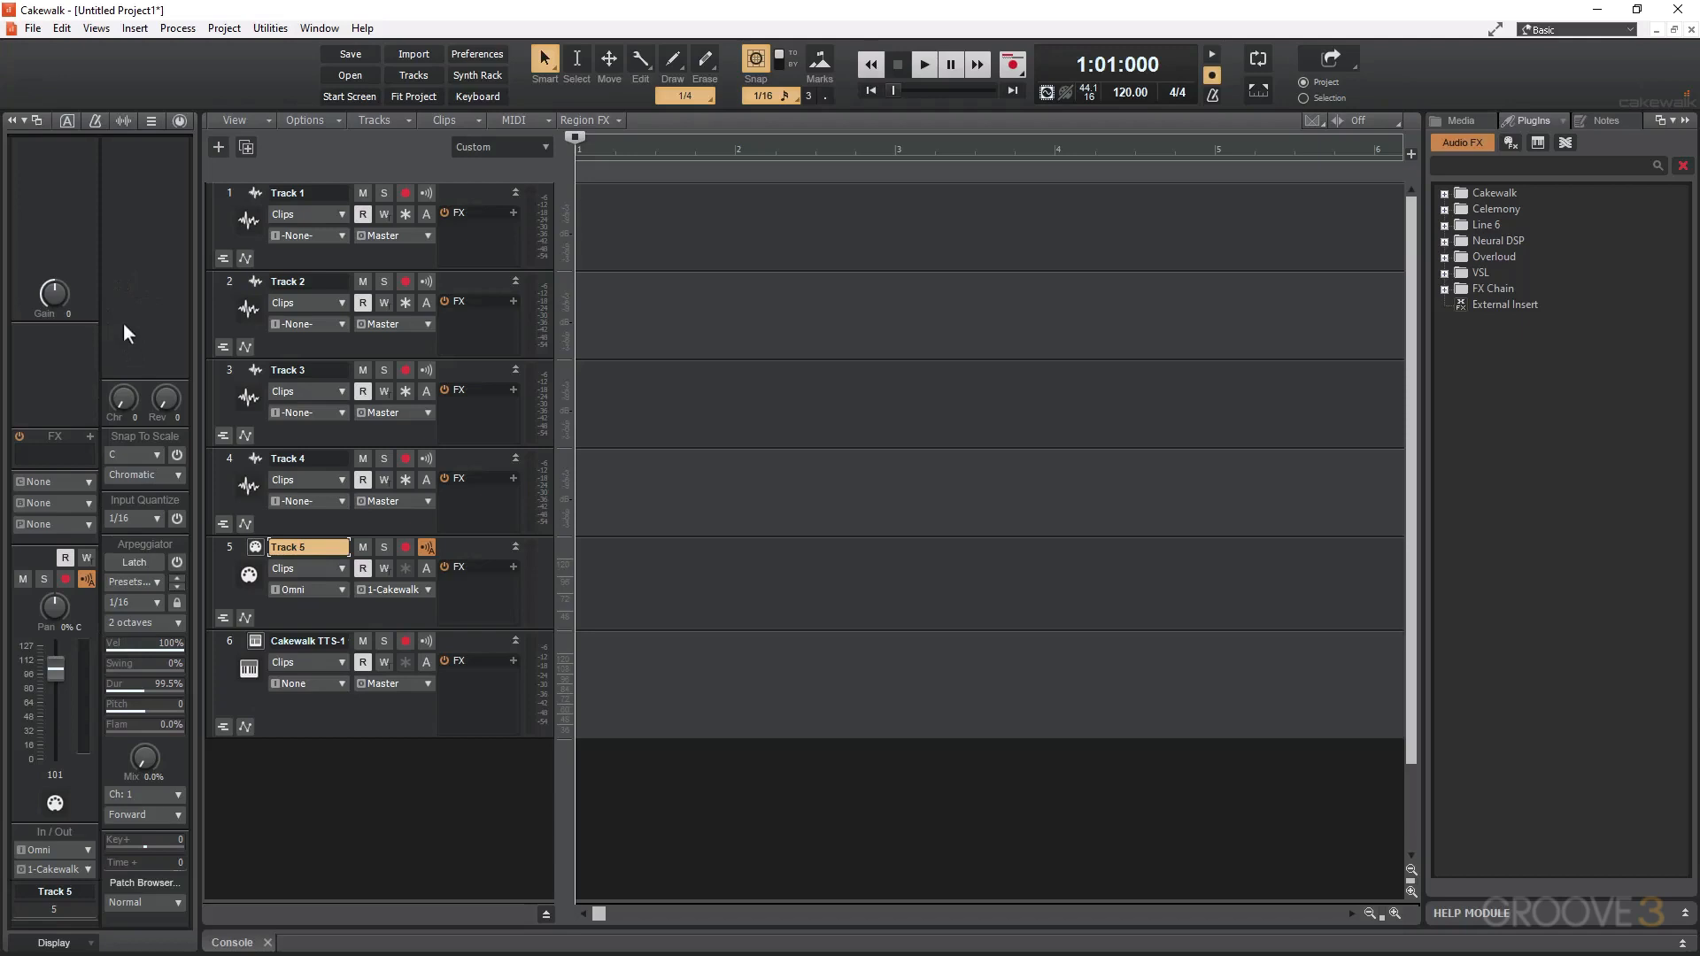
pyautogui.click(244, 666)
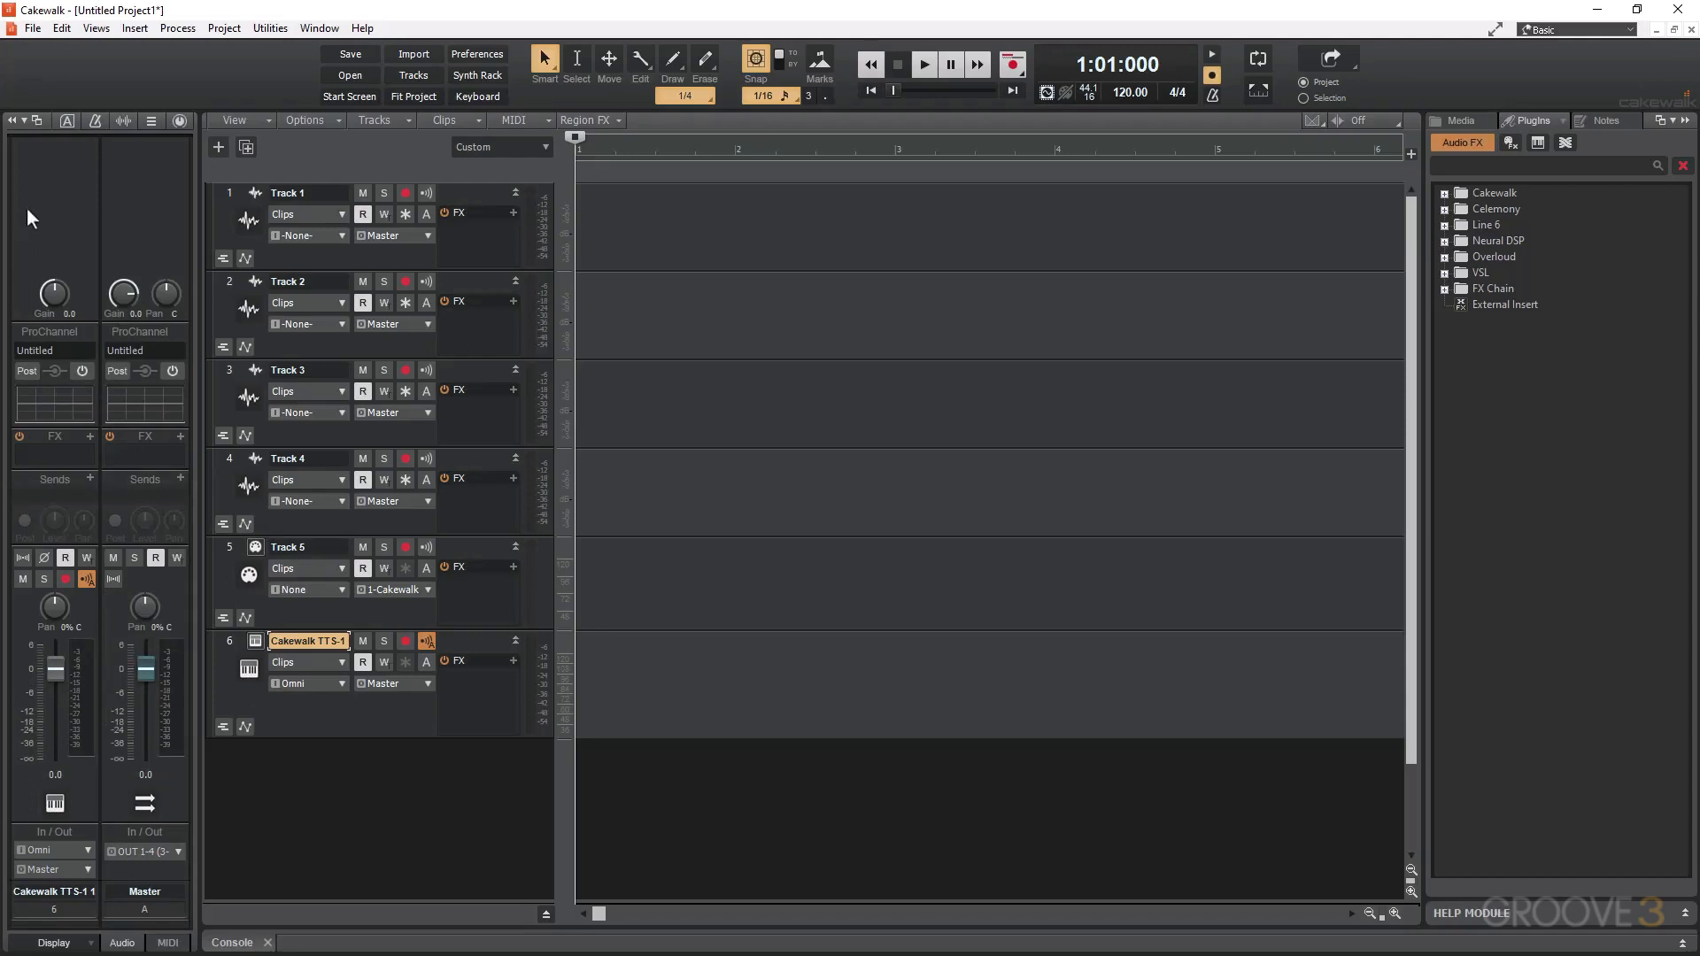
pyautogui.click(244, 216)
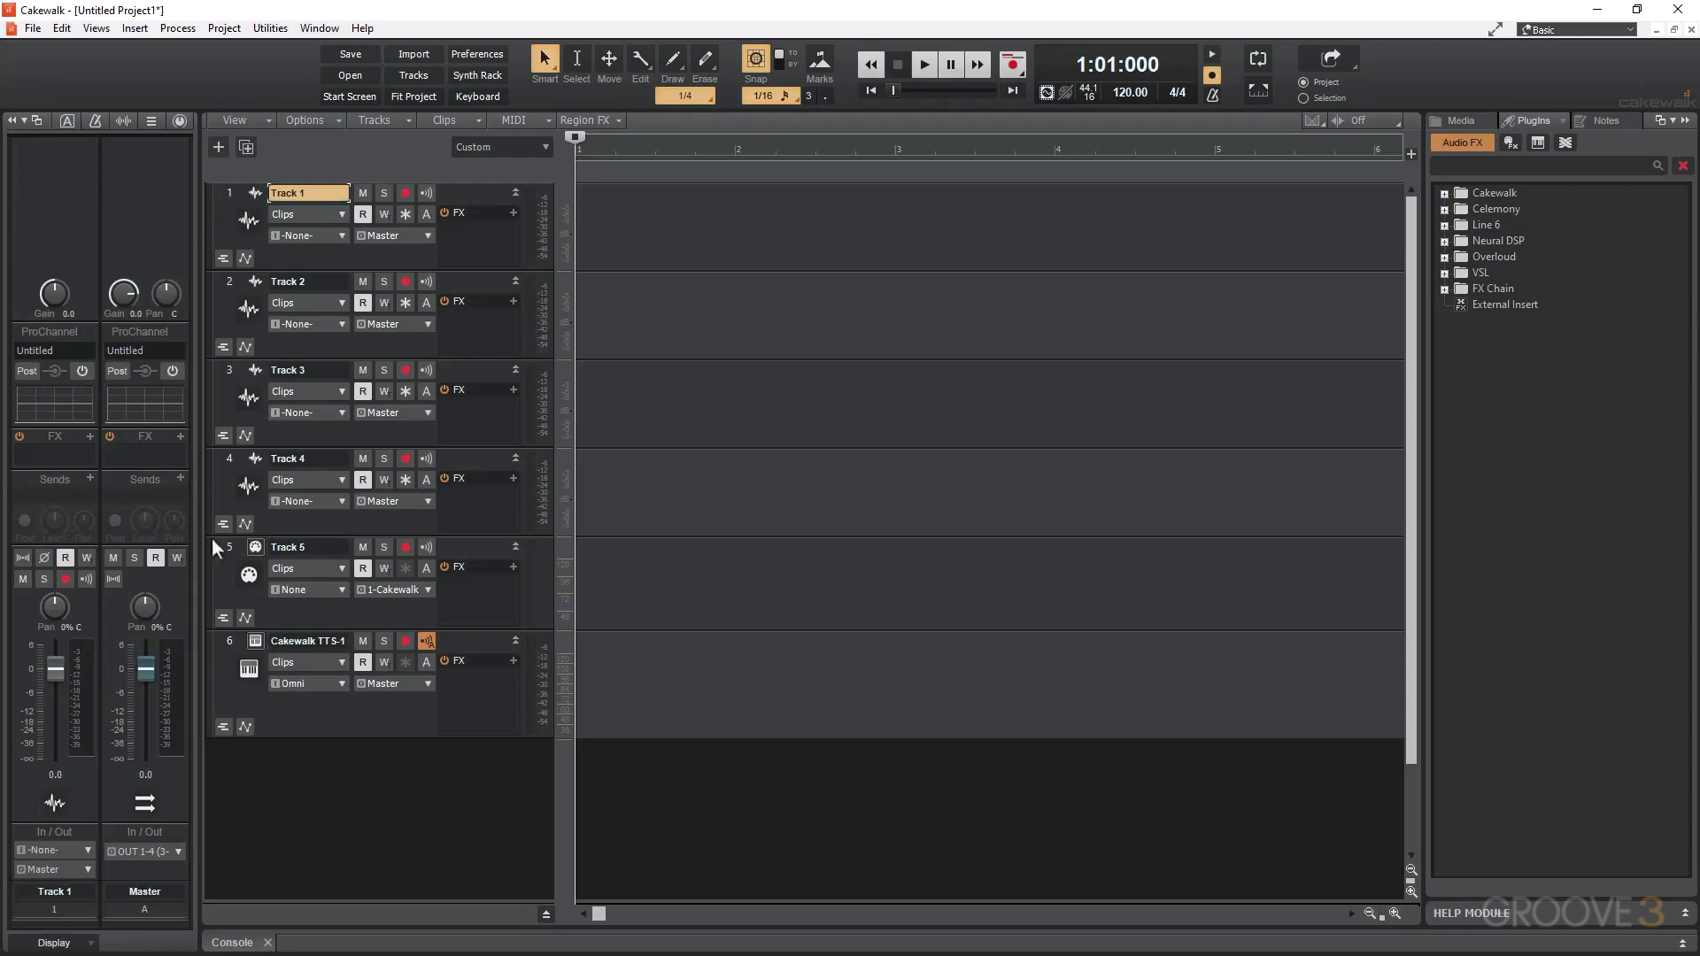
pyautogui.click(249, 670)
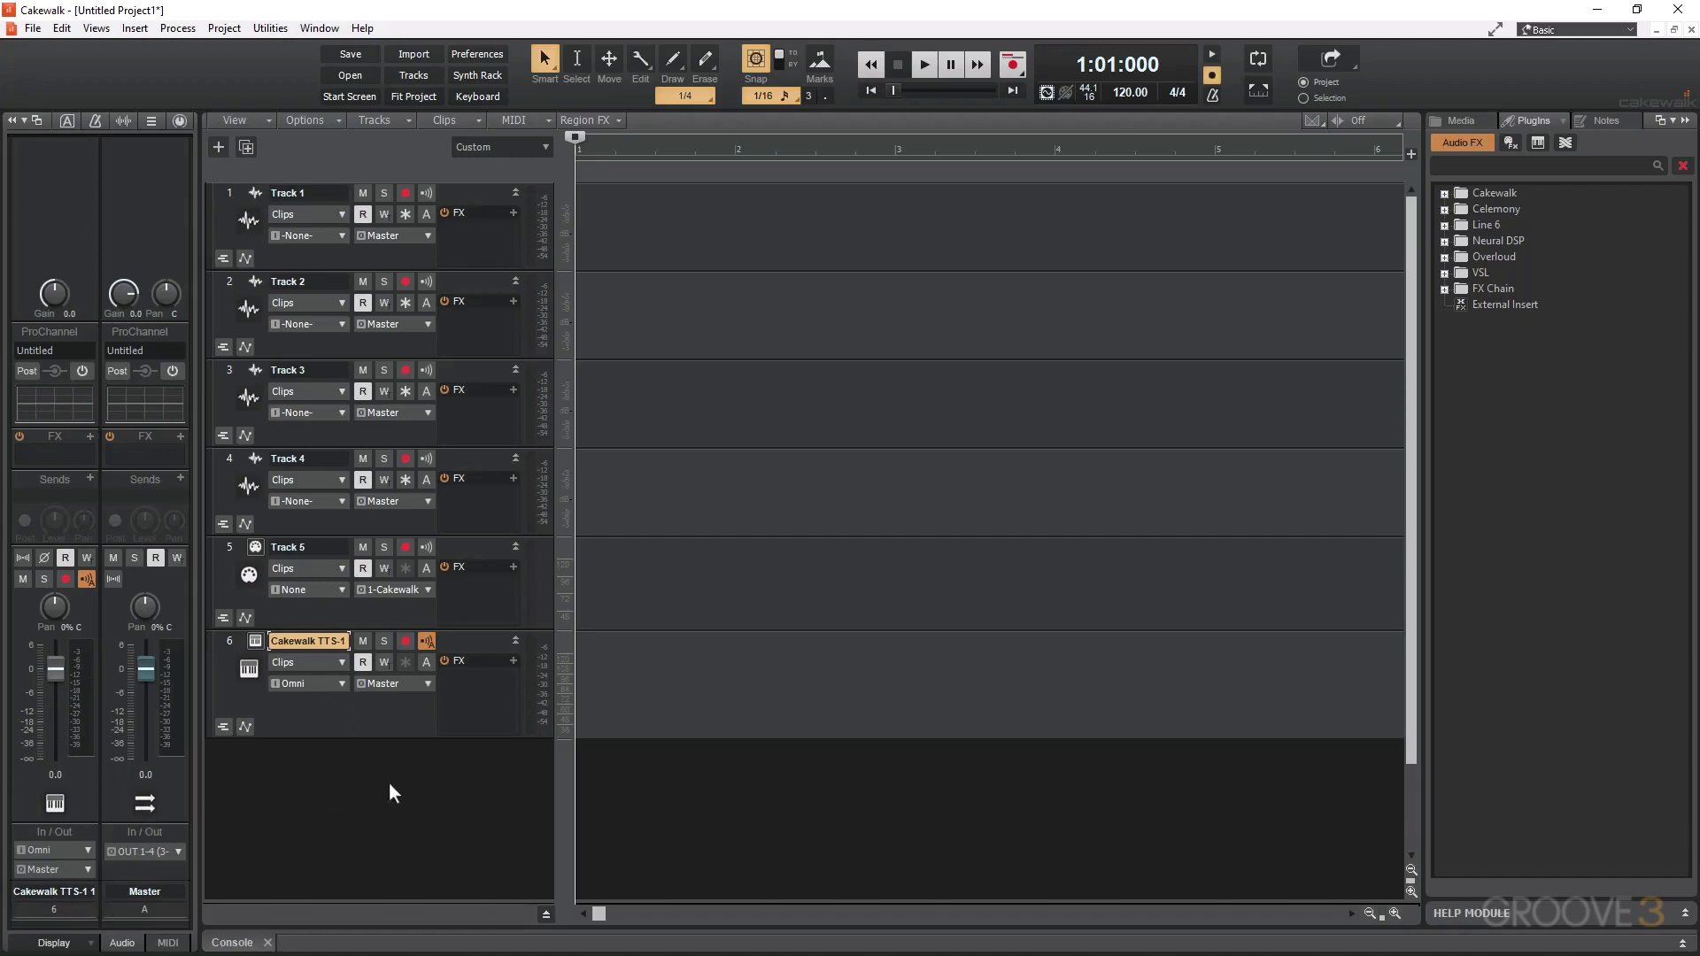
# Reveal the bus pane below the tracks and insert a new stereo bus
pyautogui.click(129, 28)
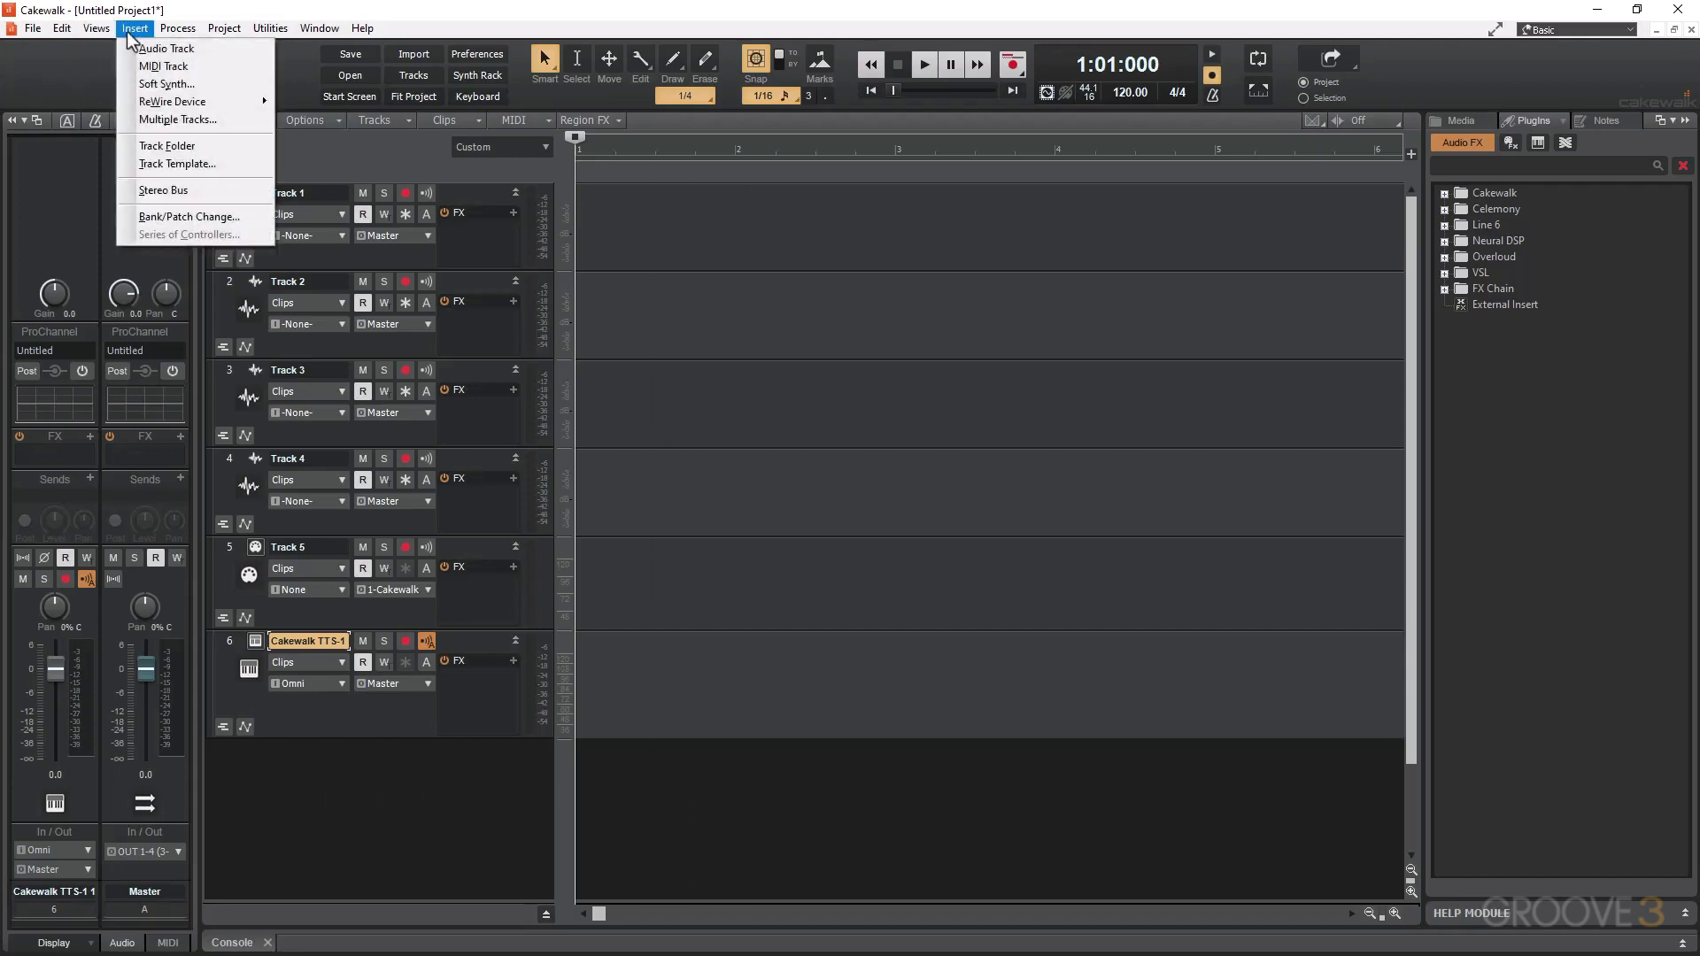
pyautogui.click(180, 193)
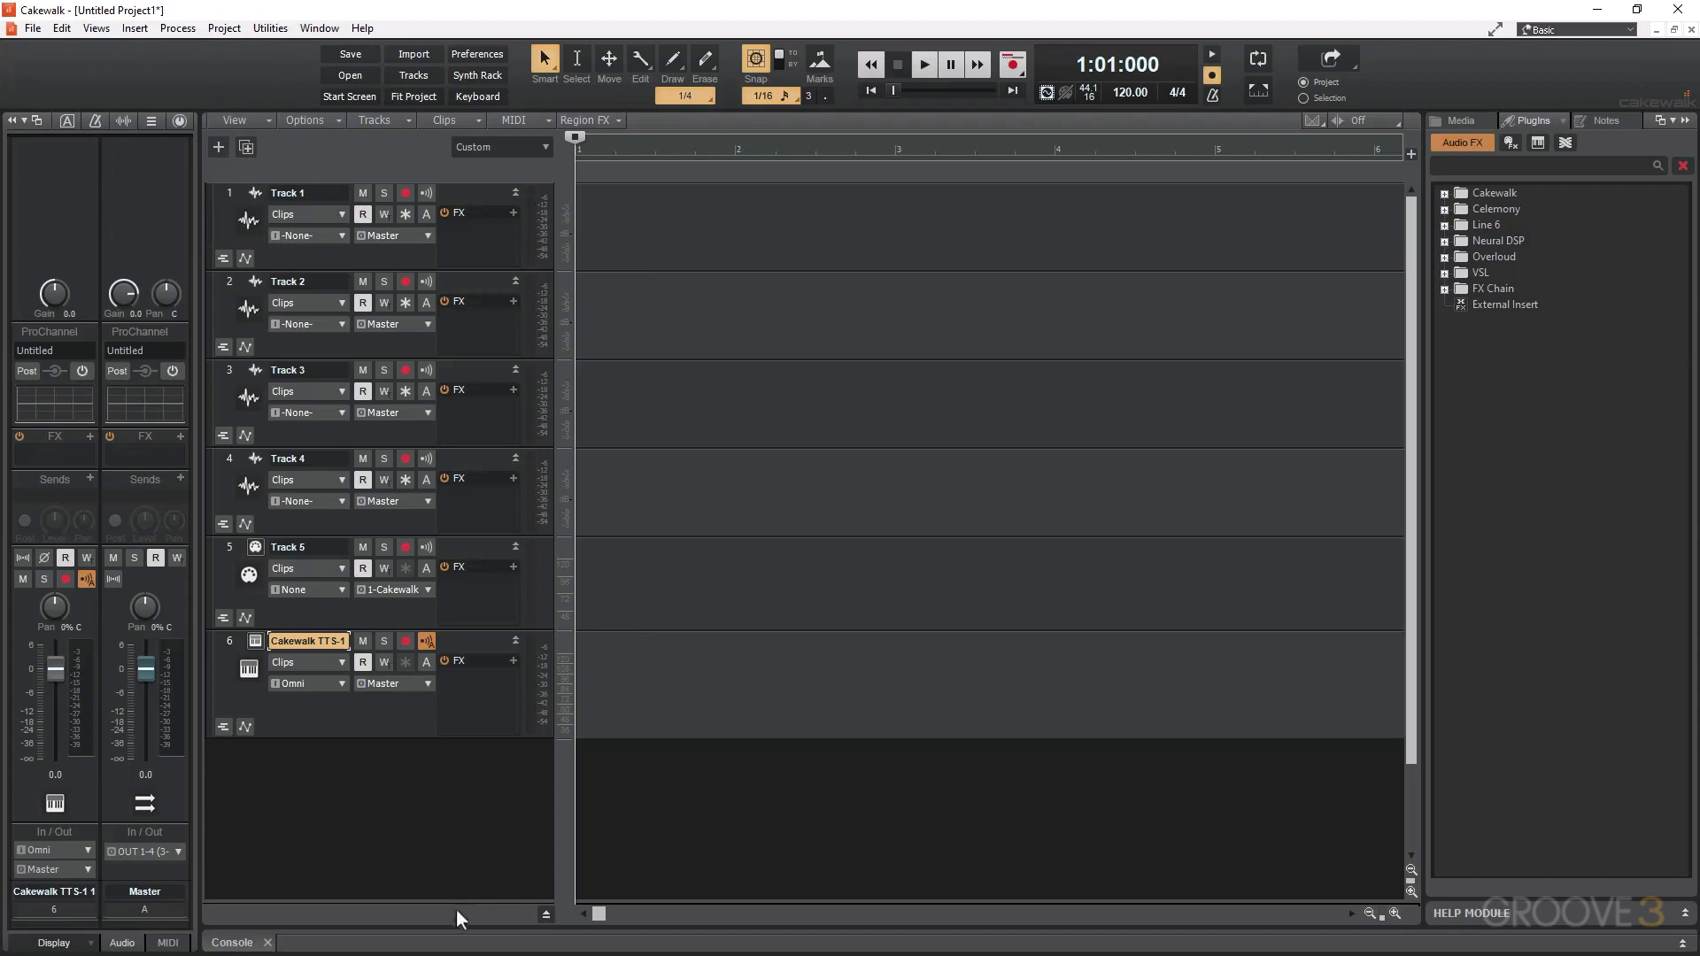
pyautogui.moveTo(451, 902); pyautogui.dragTo(434, 590)
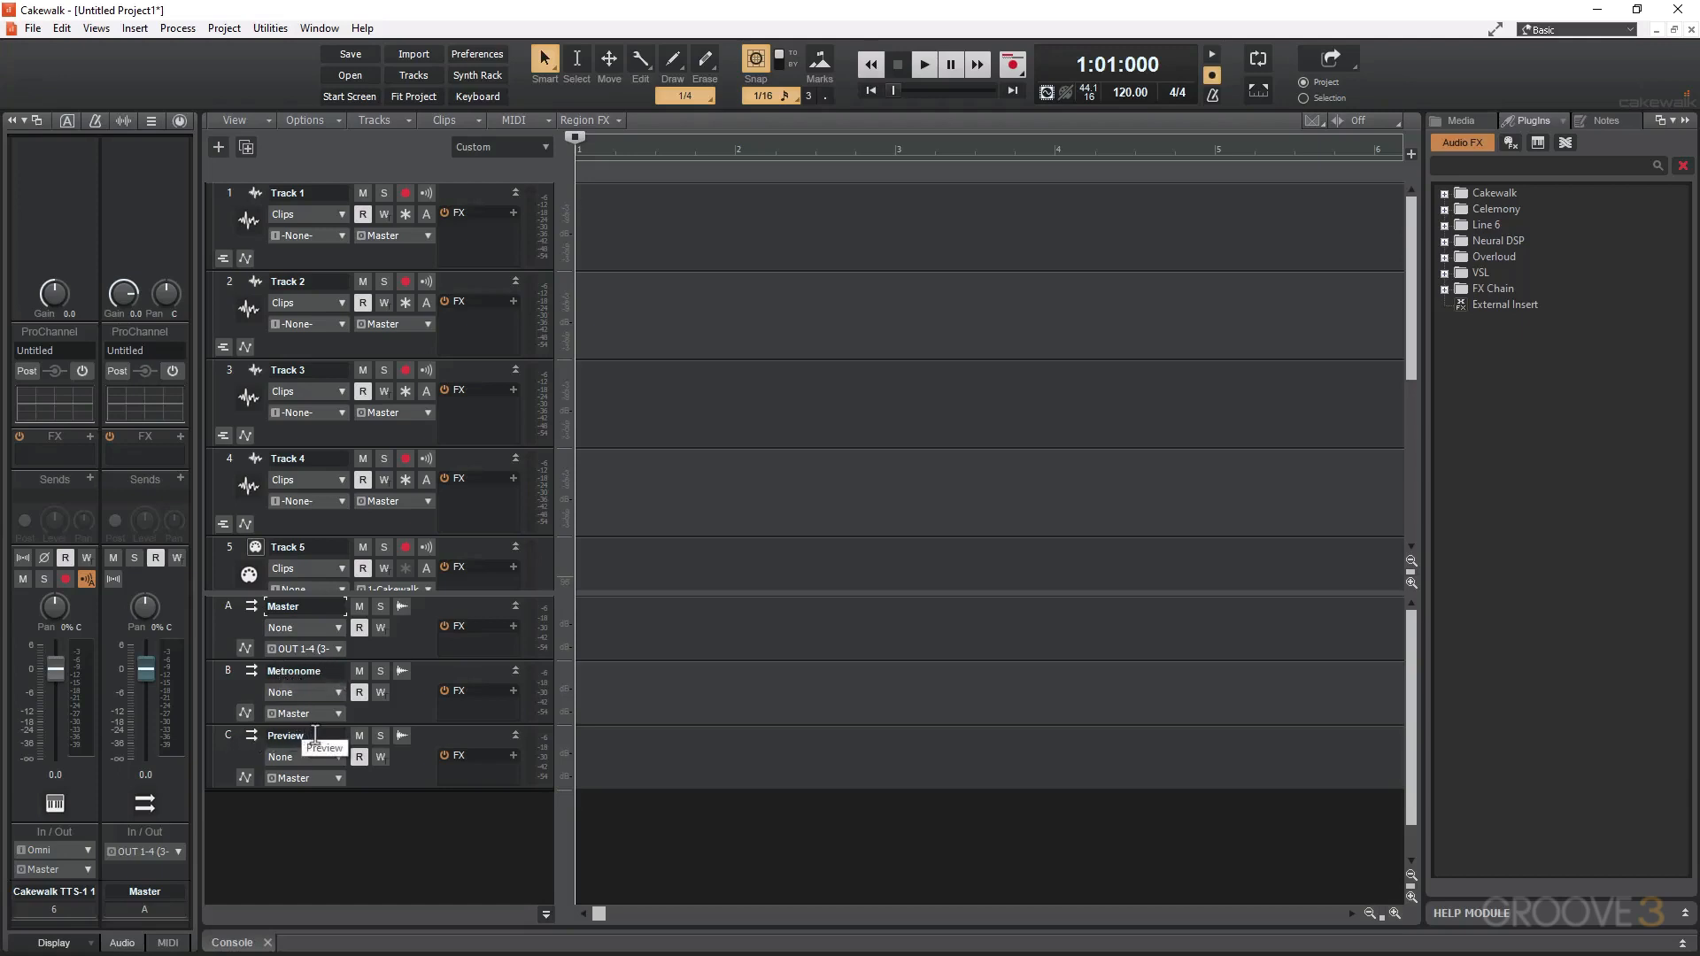
pyautogui.click(134, 27)
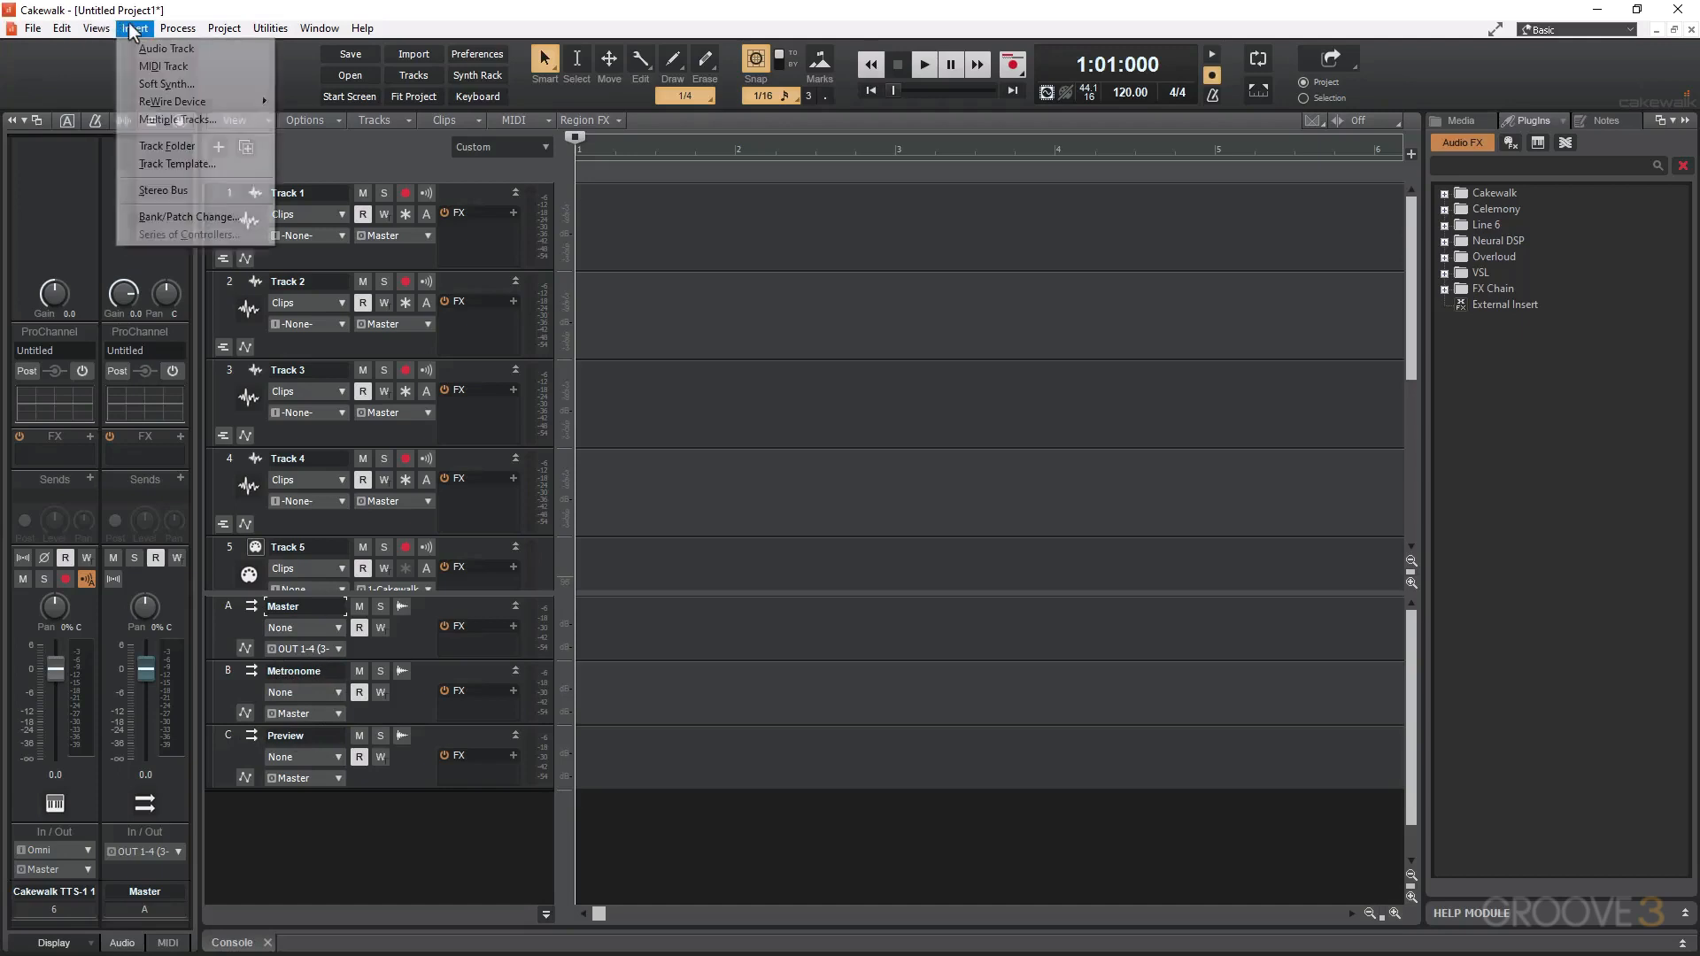
pyautogui.click(173, 190)
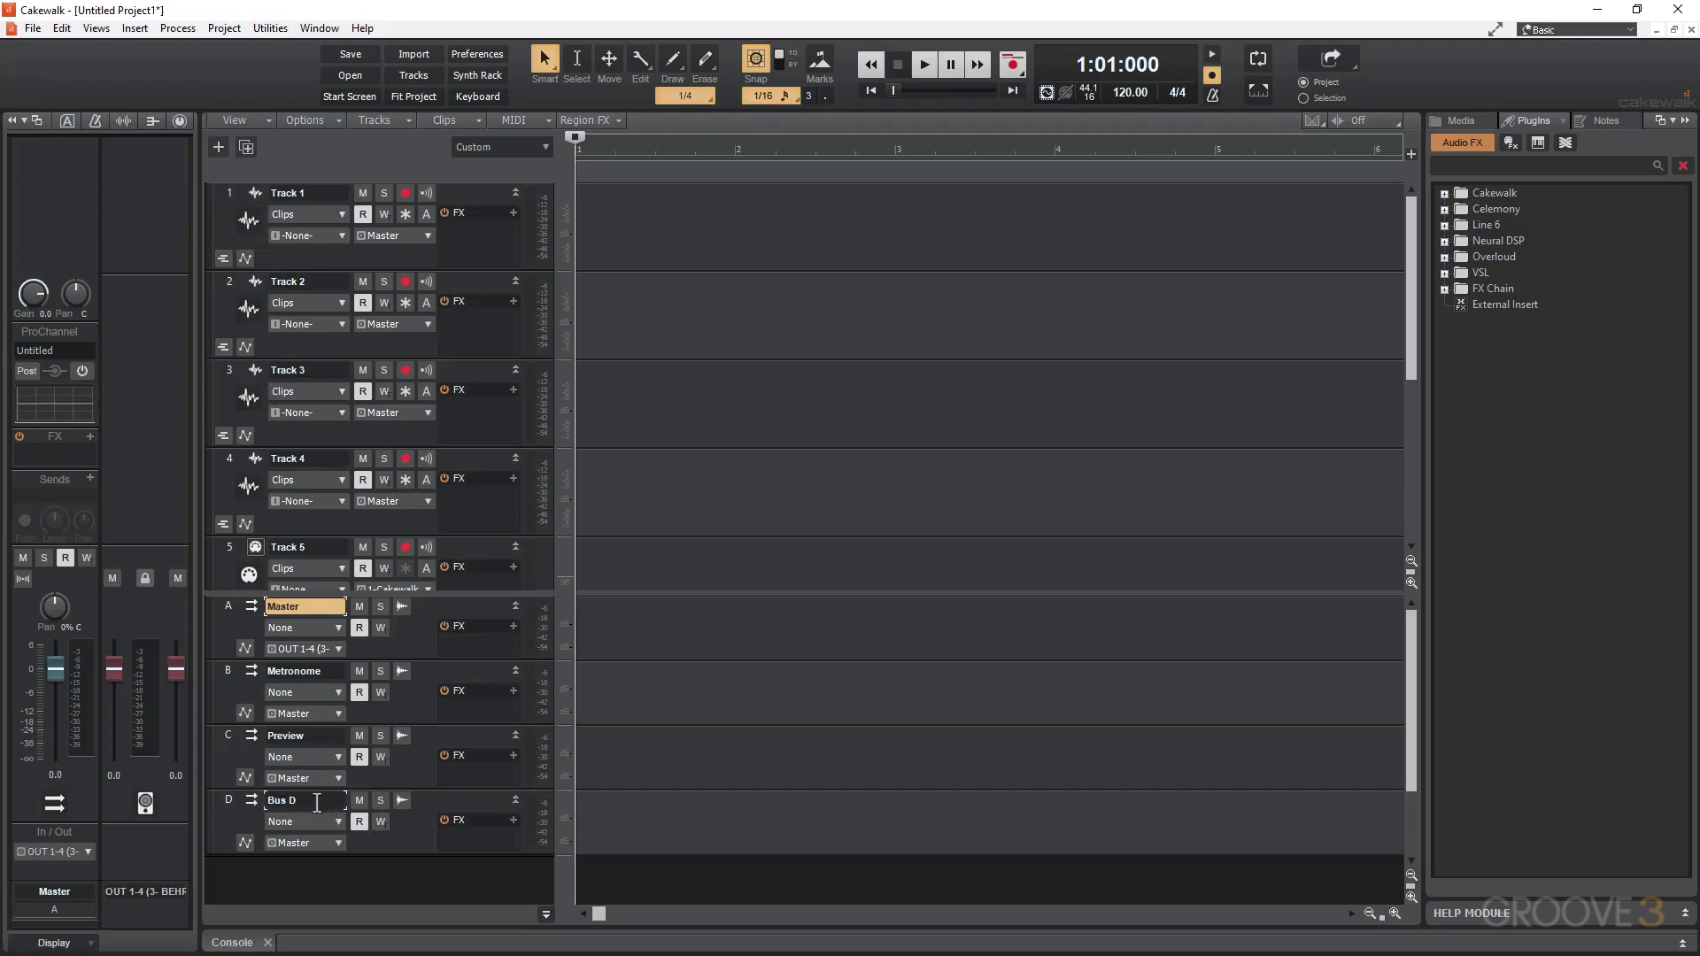
# Rename the new stereo bus, Bus D, as Drums
pyautogui.click(283, 801)
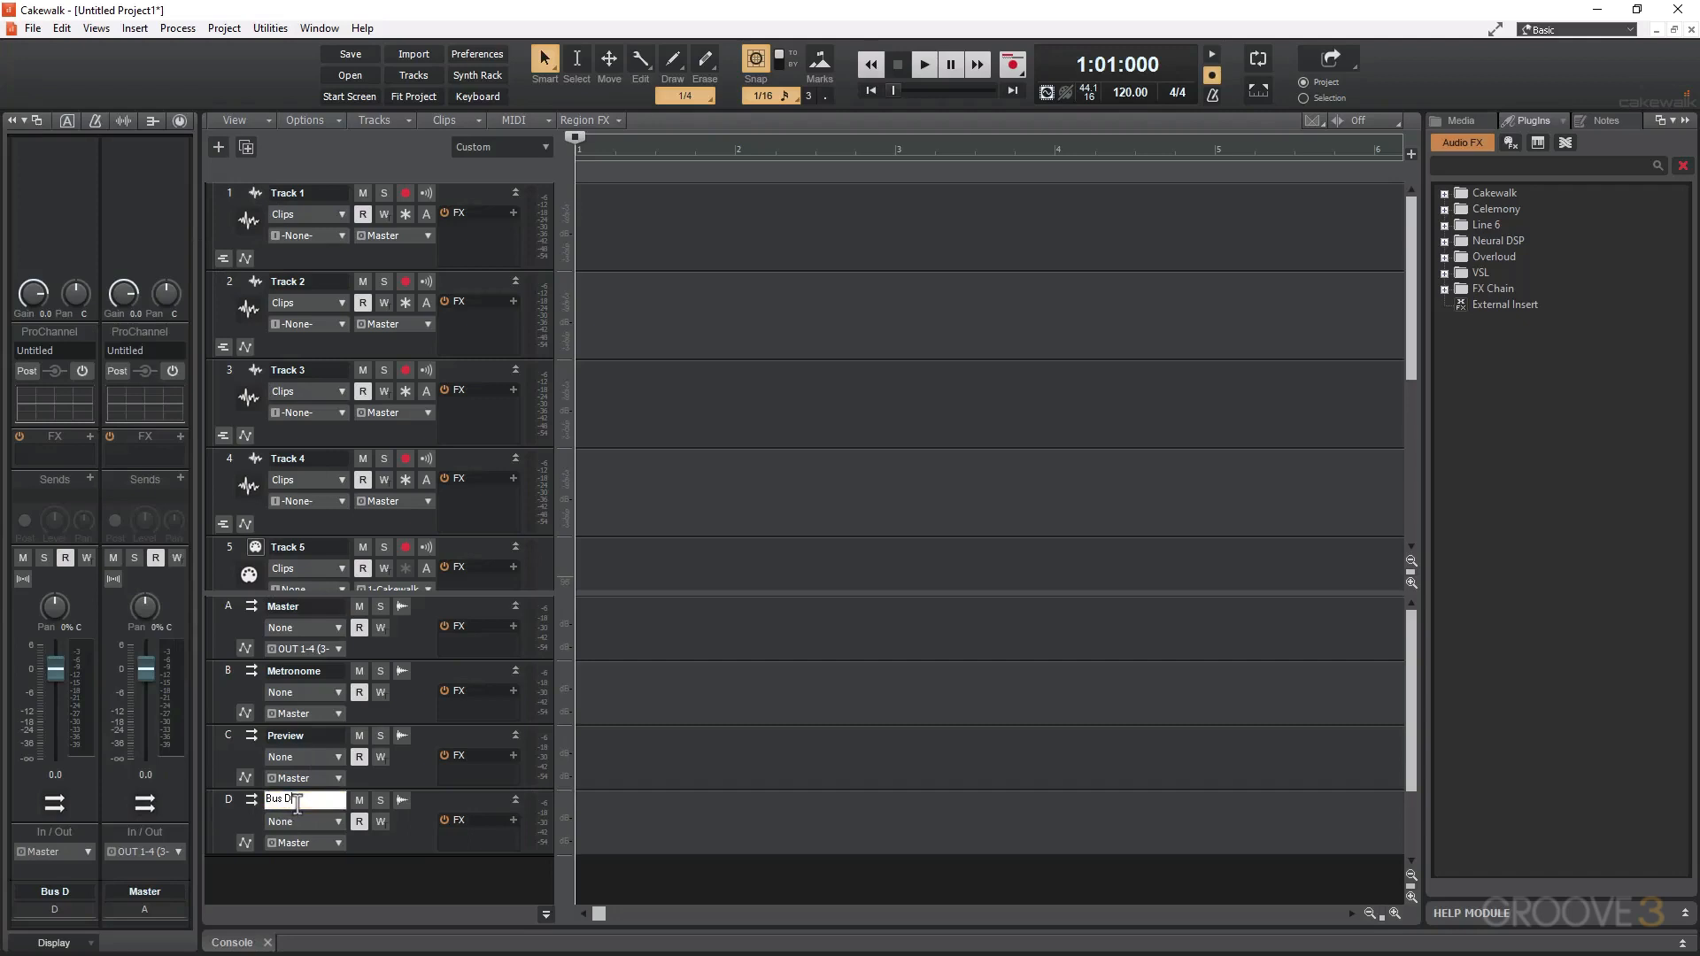
pyautogui.moveTo(298, 802); pyautogui.dragTo(245, 807)
pyautogui.write('Drums')
pyautogui.press('Return')
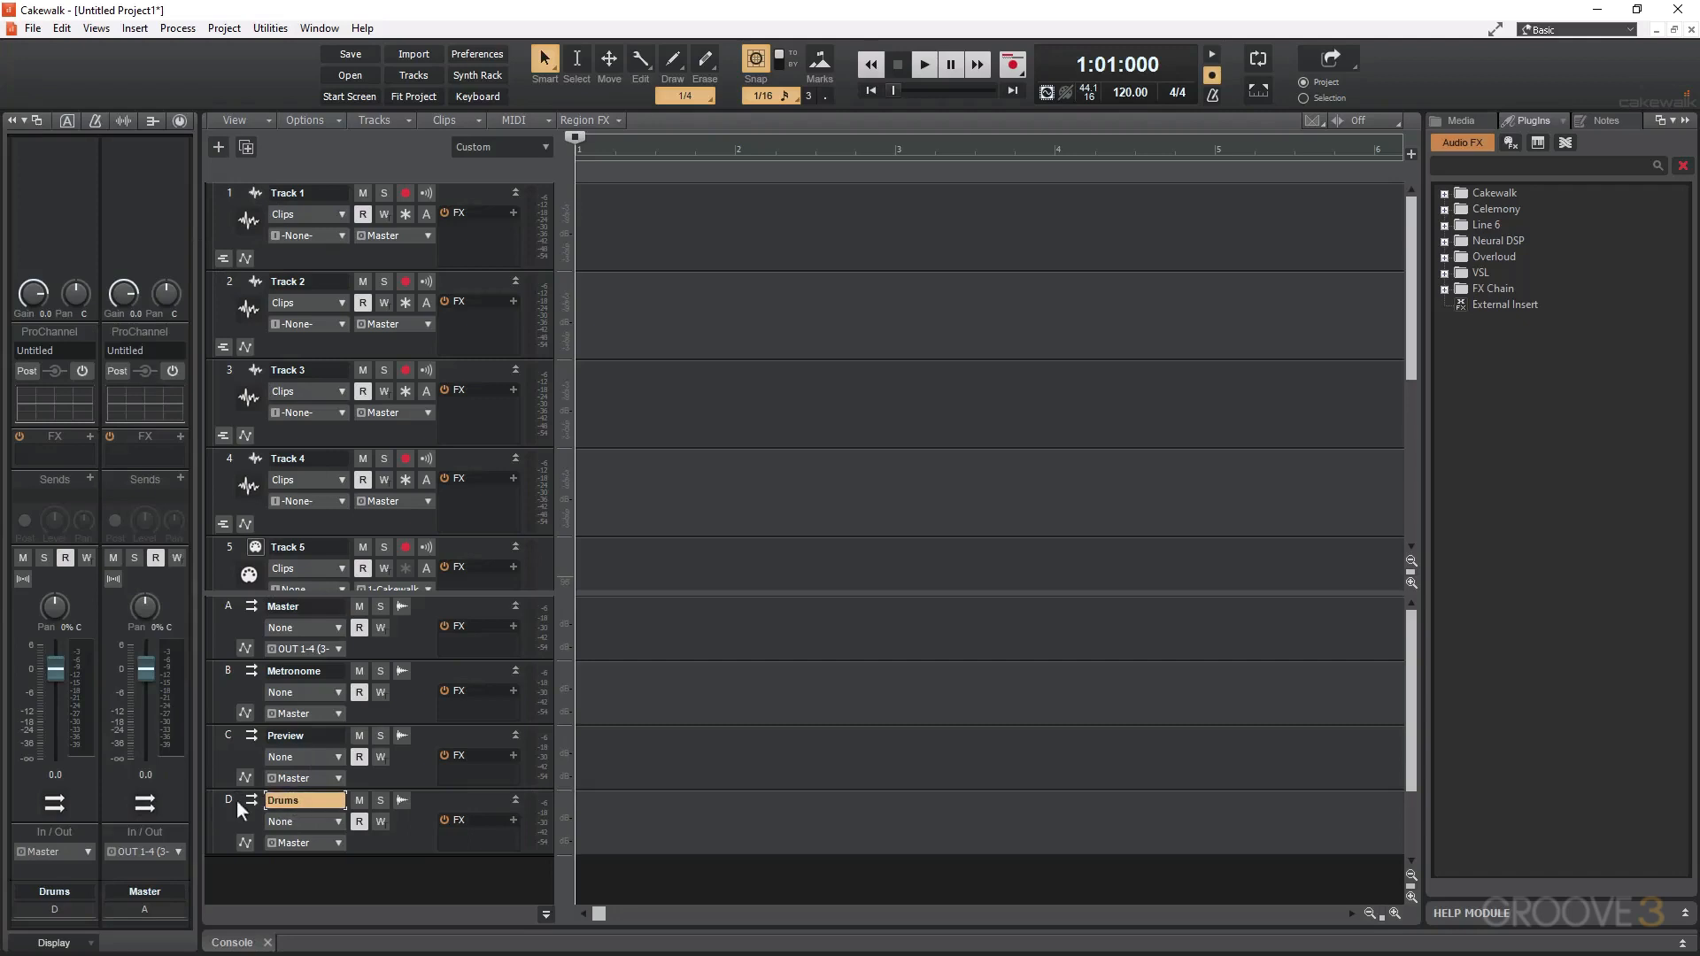
# Route the output of Track 1 to the Drums bus
pyautogui.click(240, 214)
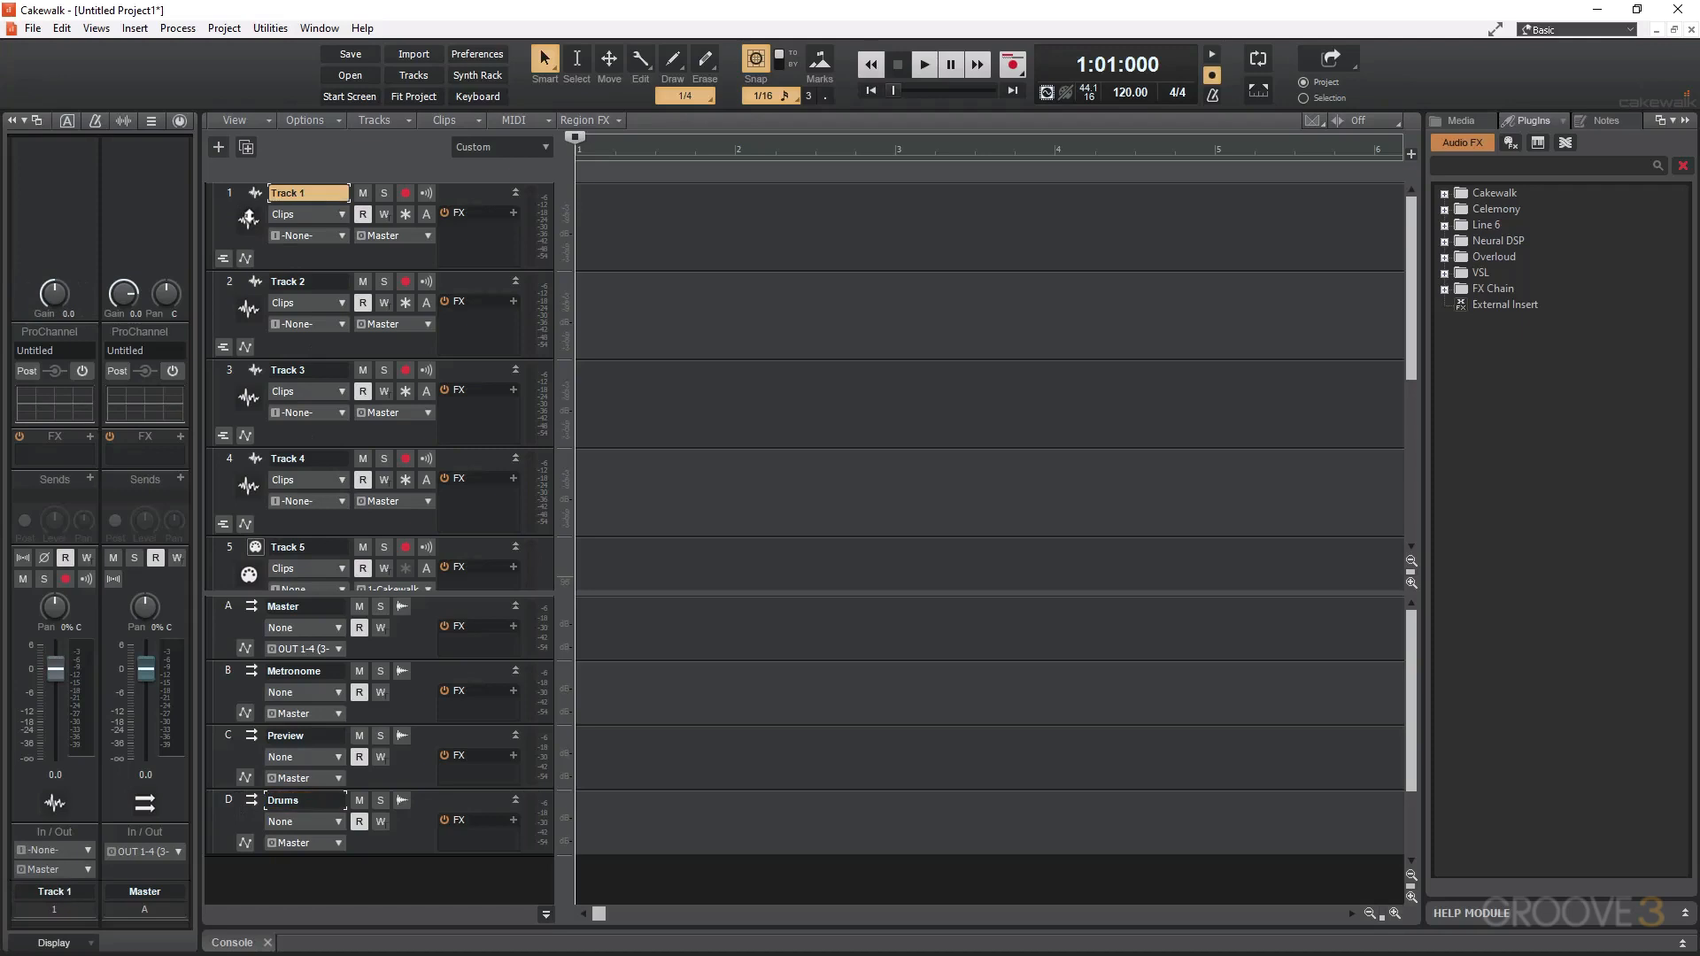
pyautogui.click(64, 870)
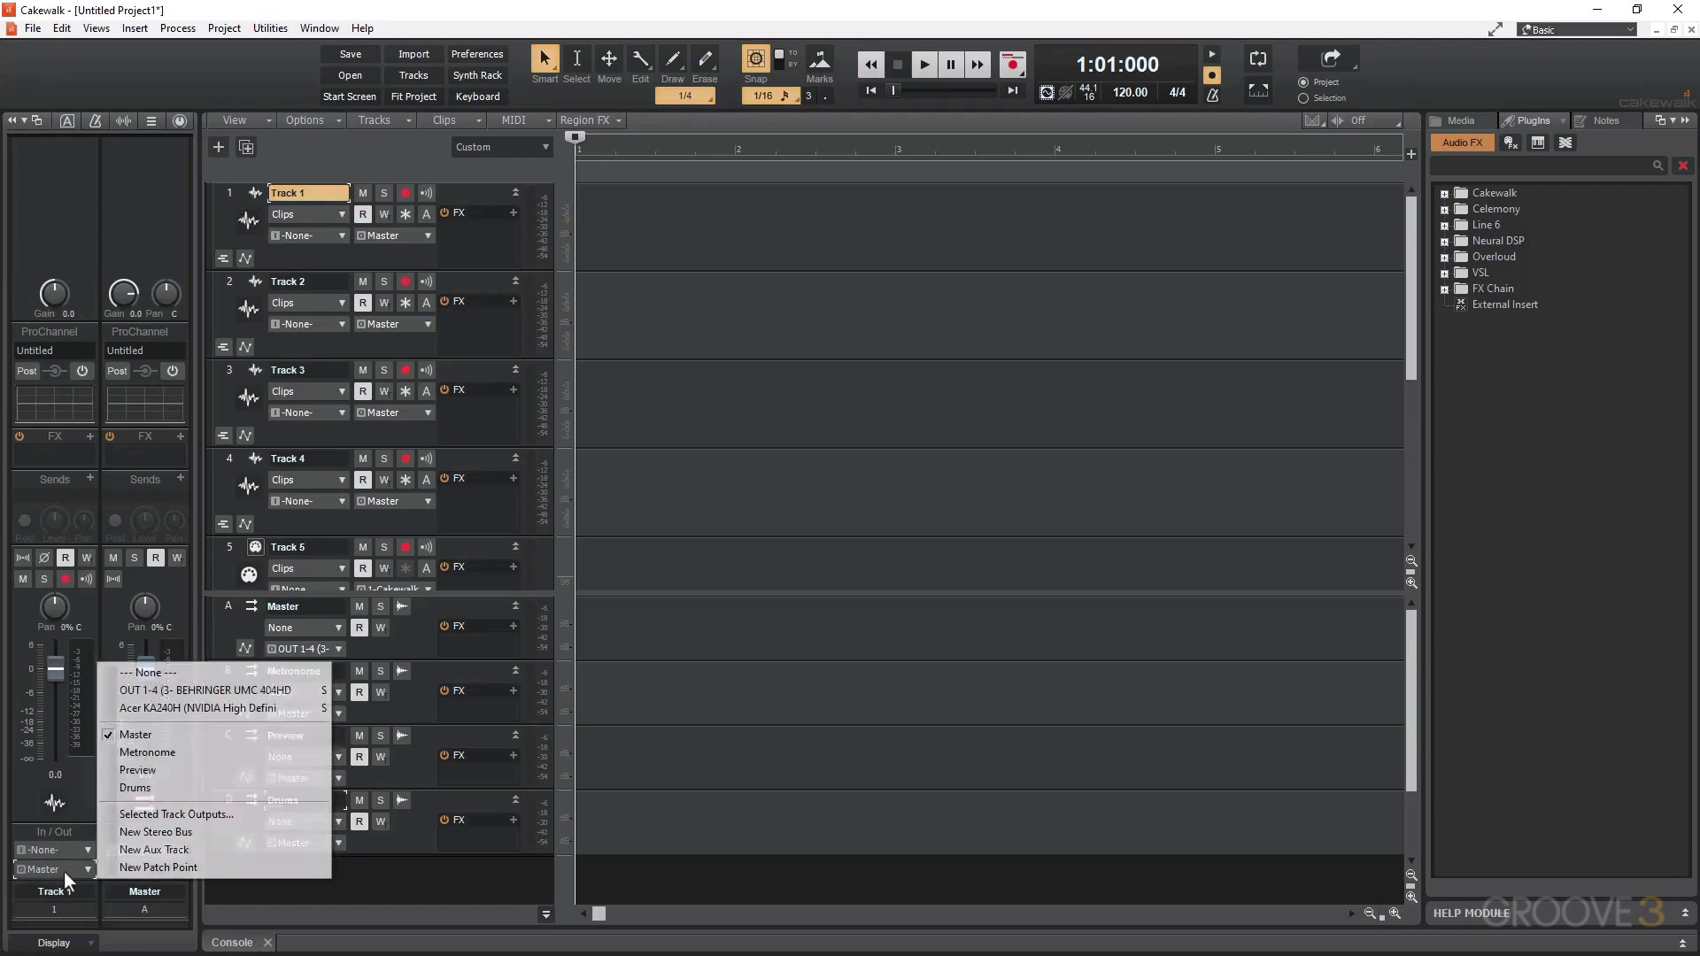
pyautogui.click(136, 788)
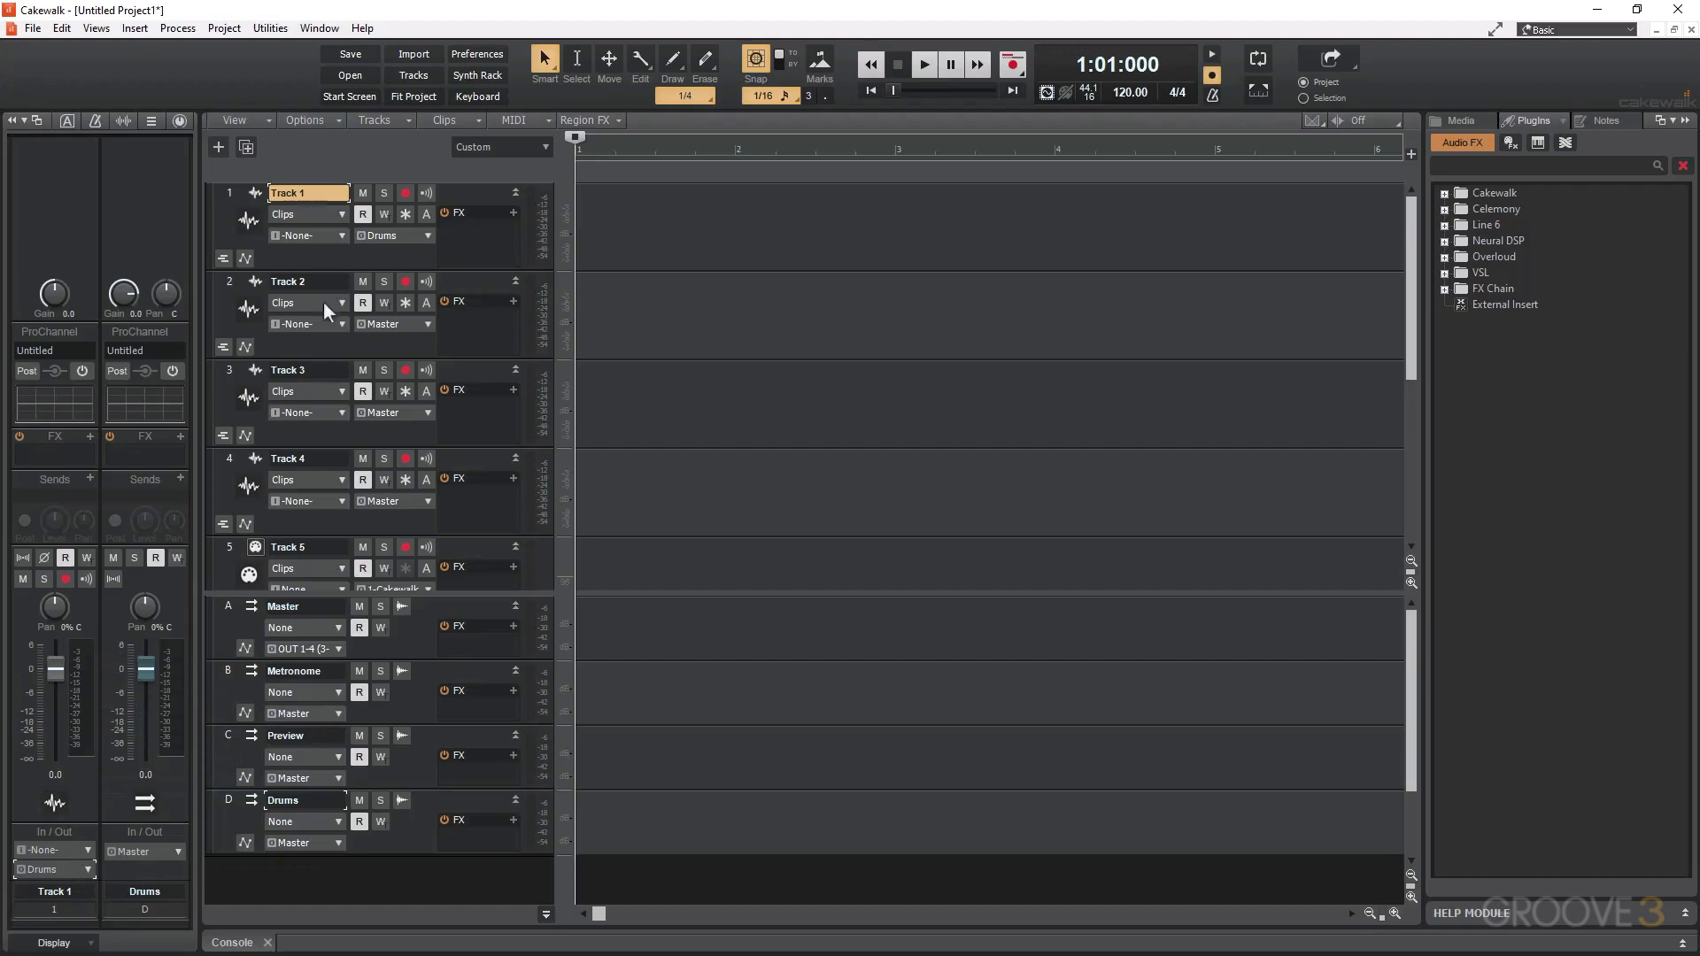